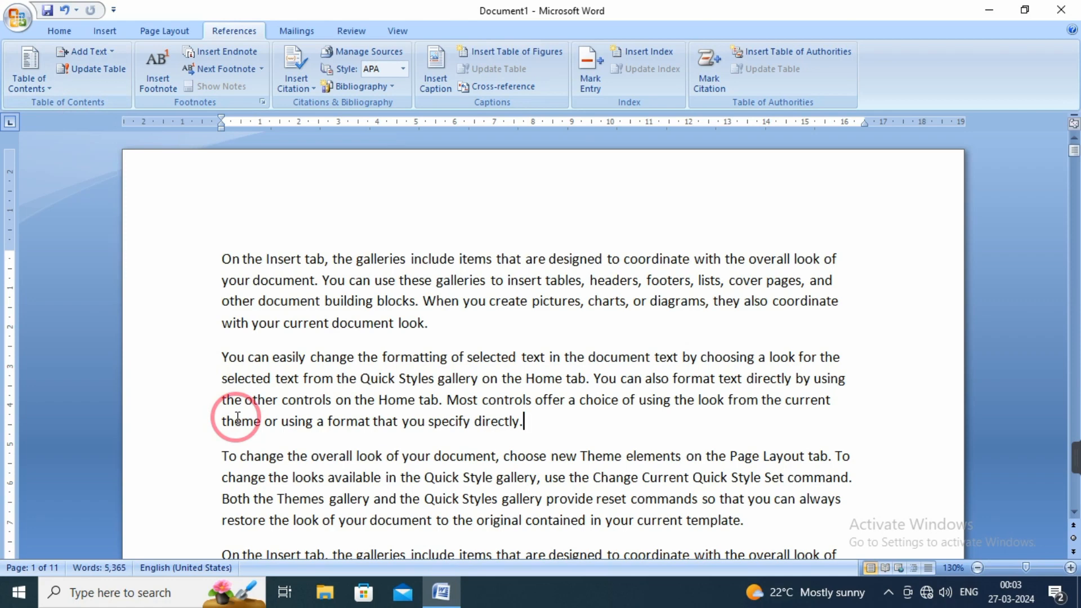
left_click(112, 51)
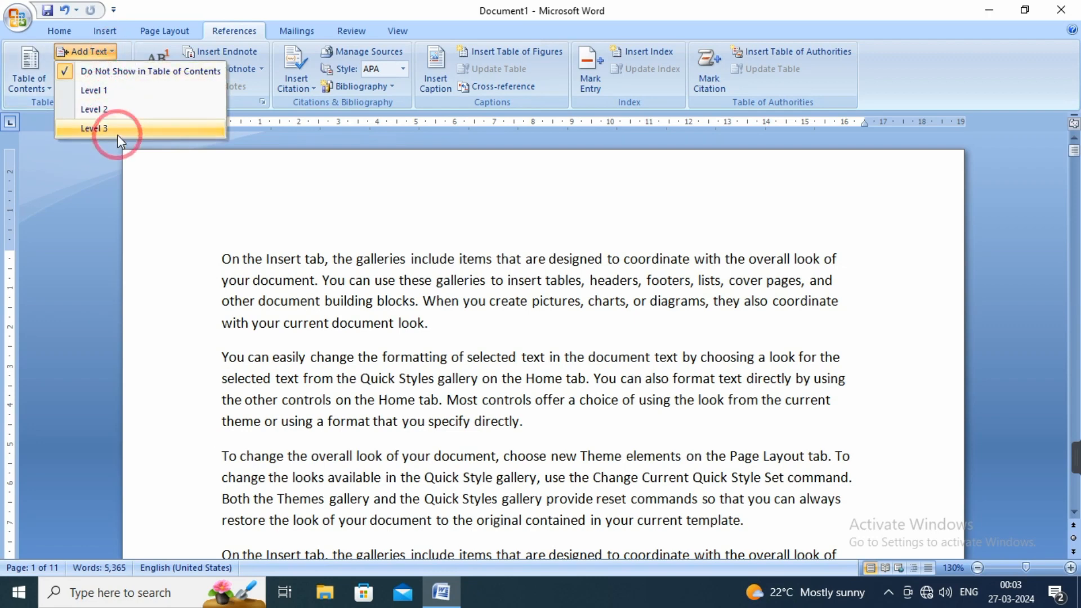
left_click(347, 347)
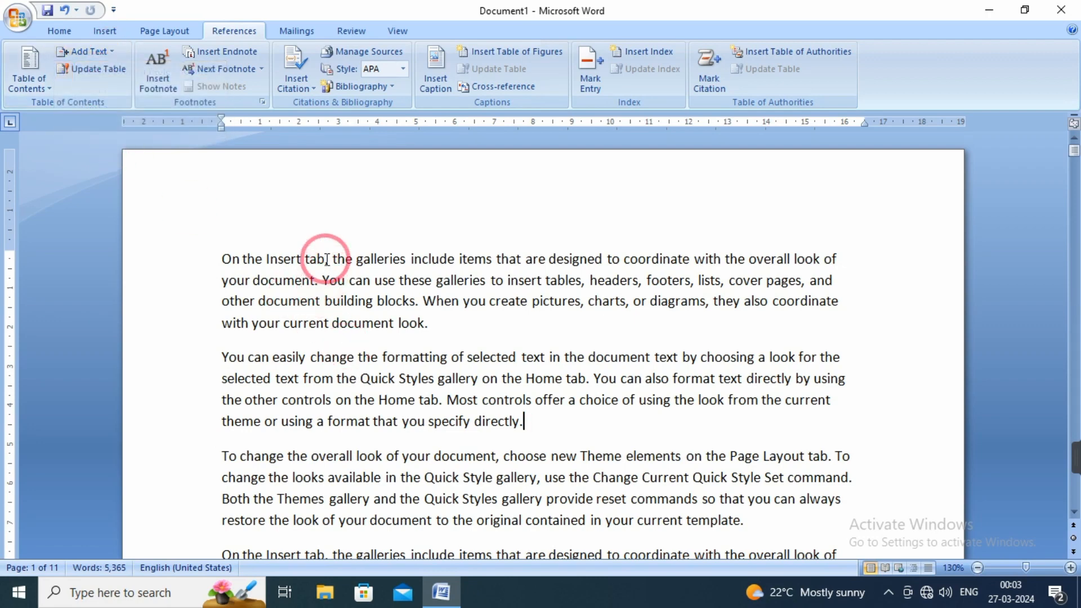
Replace the words "On the Insert tab" at the start of the first paragraph with "Chapter 1".
left_click_drag(326, 260, 225, 260)
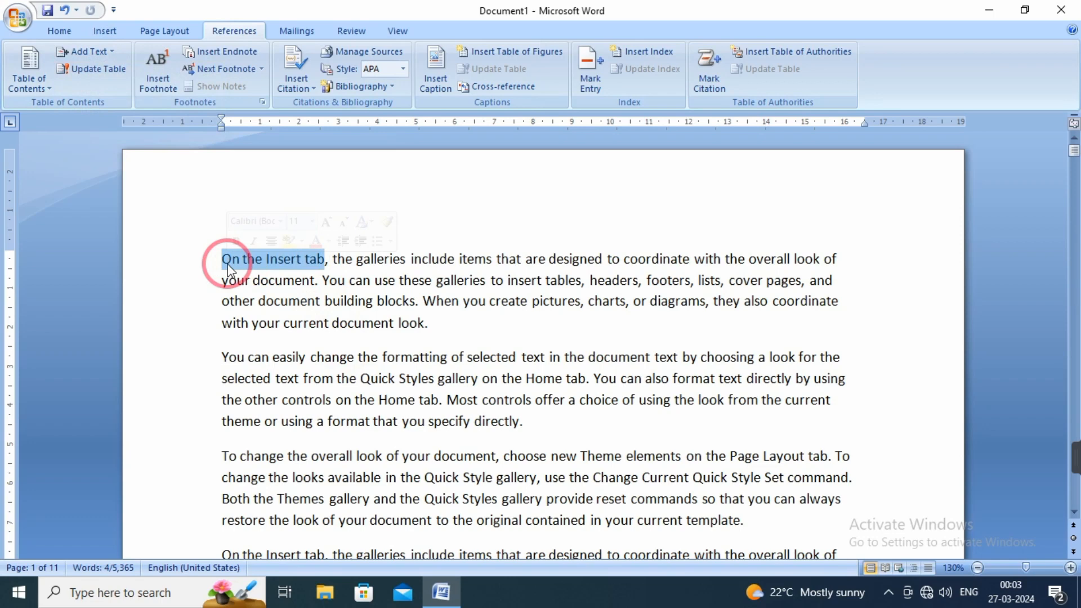
type("chap")
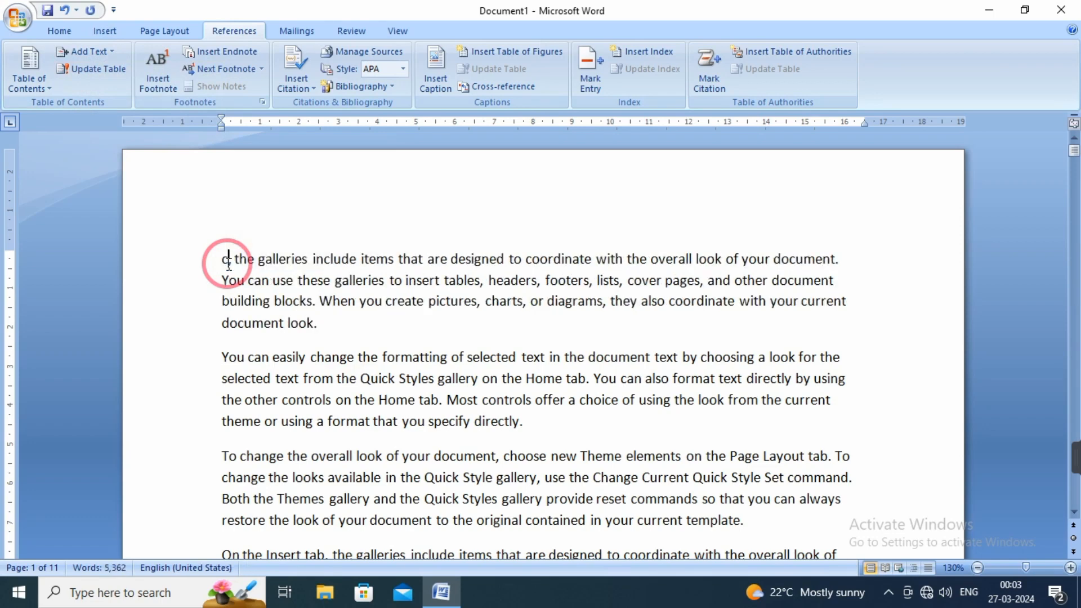
type("ter ")
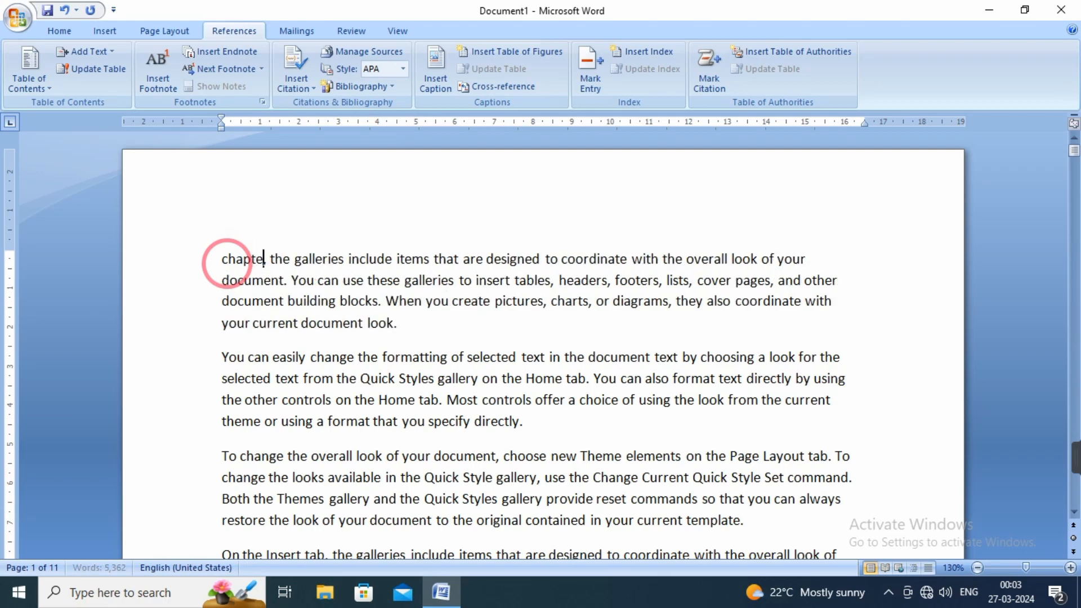
type("1 ,")
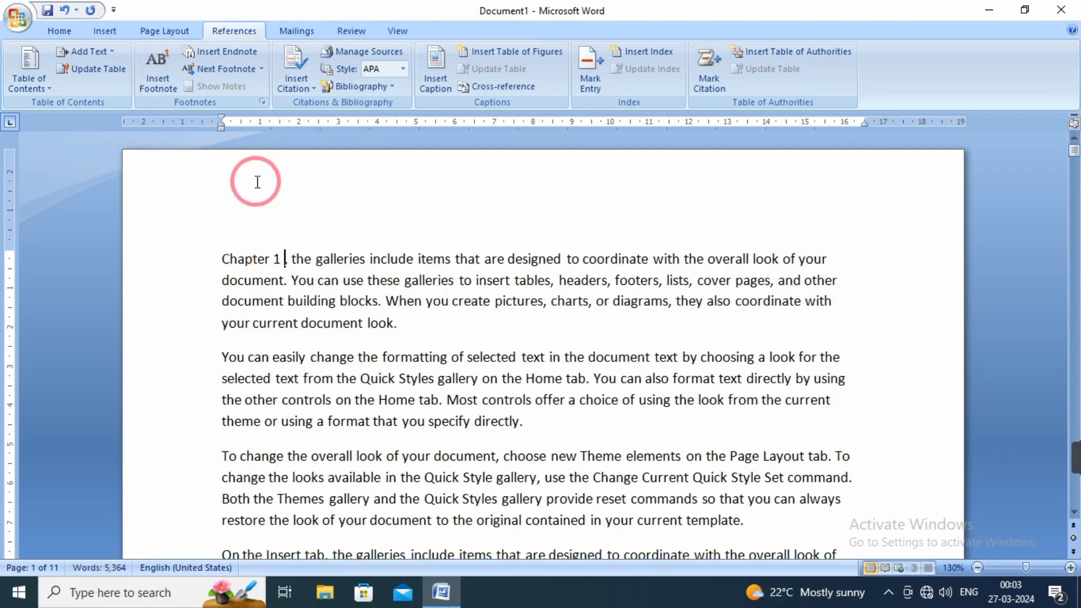
Try adding the "Chapter 1" text to the table of contents as Level 1 and undo it.
left_click_drag(282, 258, 231, 262)
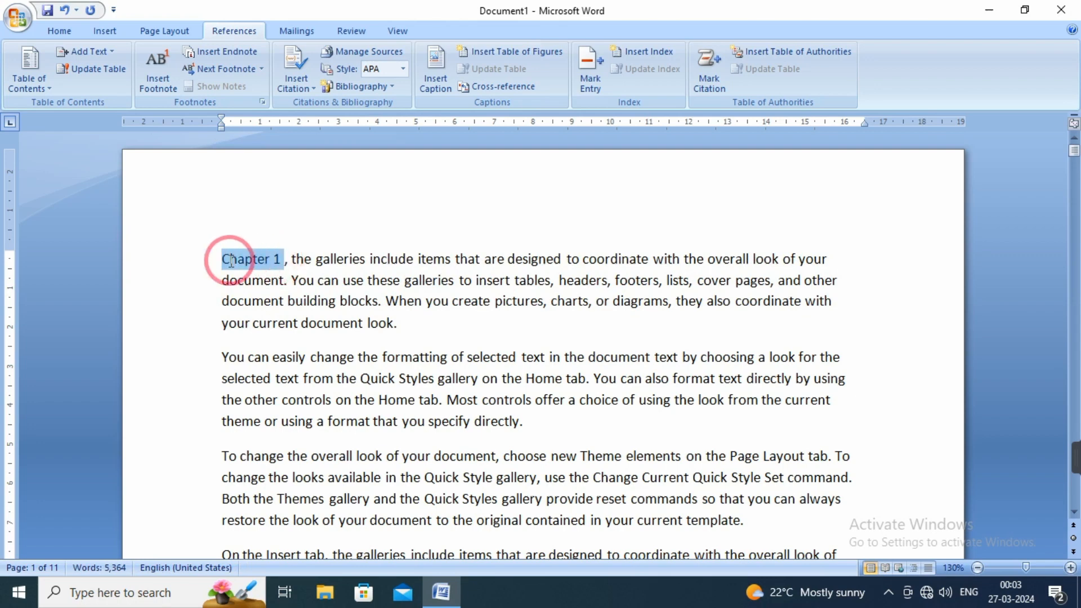
left_click(102, 52)
left_click(92, 90)
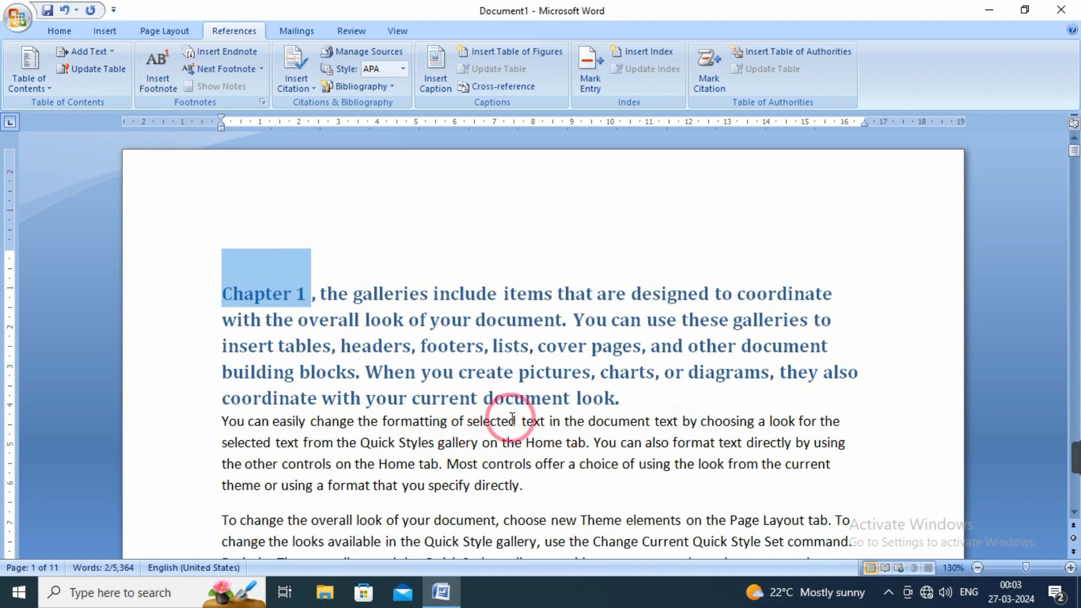
key("ctrl+z")
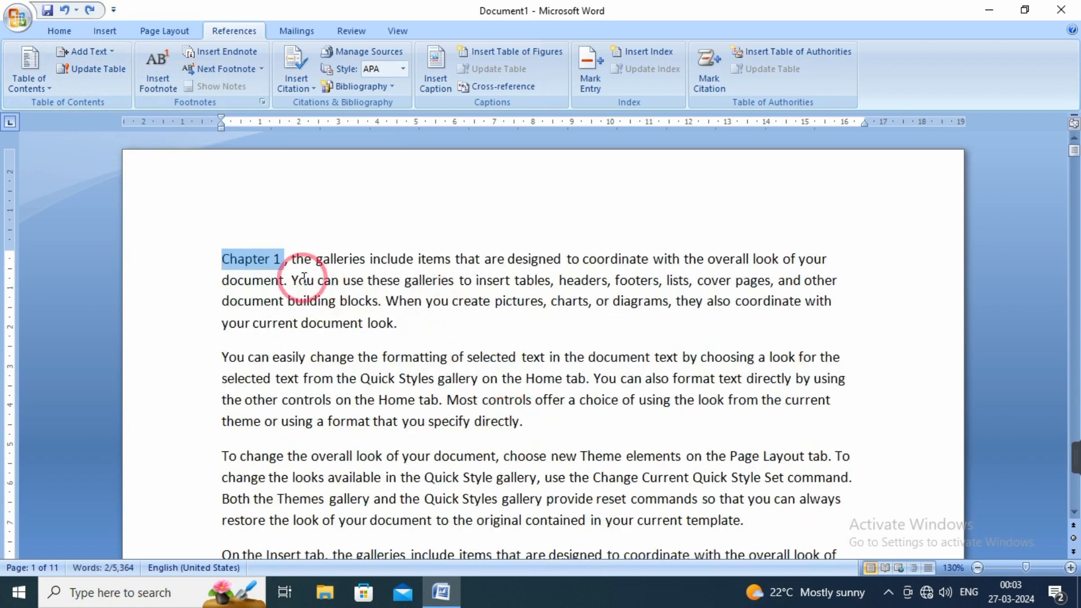
Split "Chapter 1 ," onto its own line above the first paragraph and mark it as a Level 1 table of contents entry.
left_click(290, 262)
key("Return")
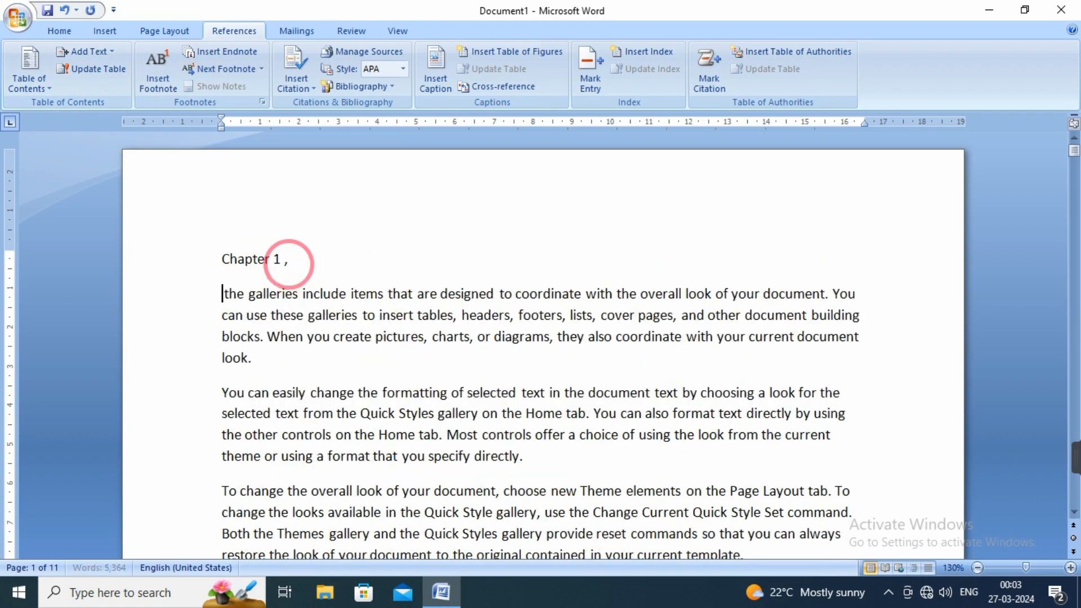
left_click_drag(298, 259, 212, 256)
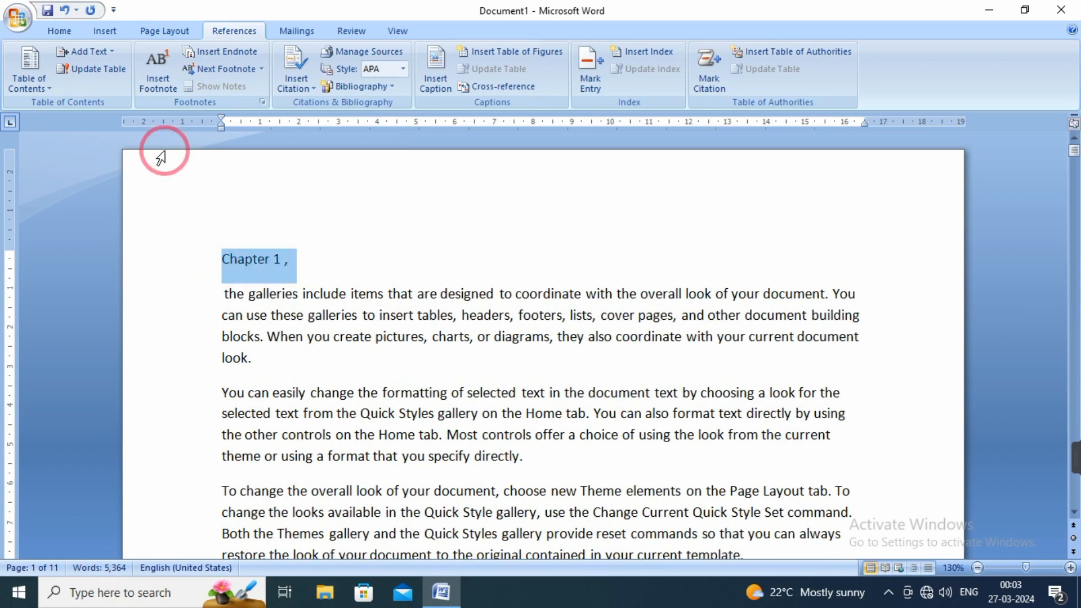
left_click(97, 51)
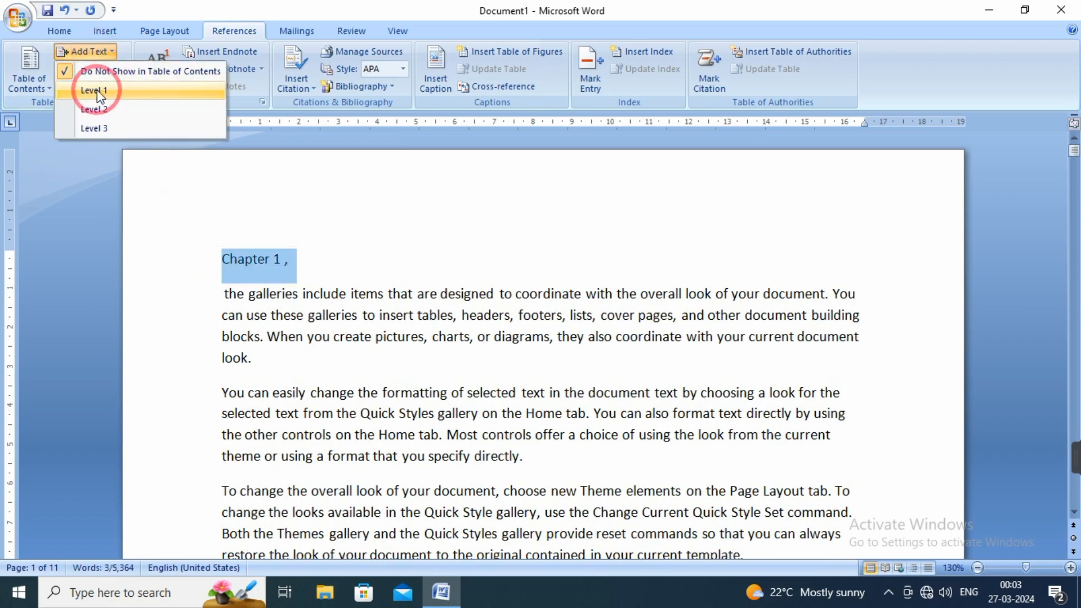
left_click(96, 90)
left_click(284, 392)
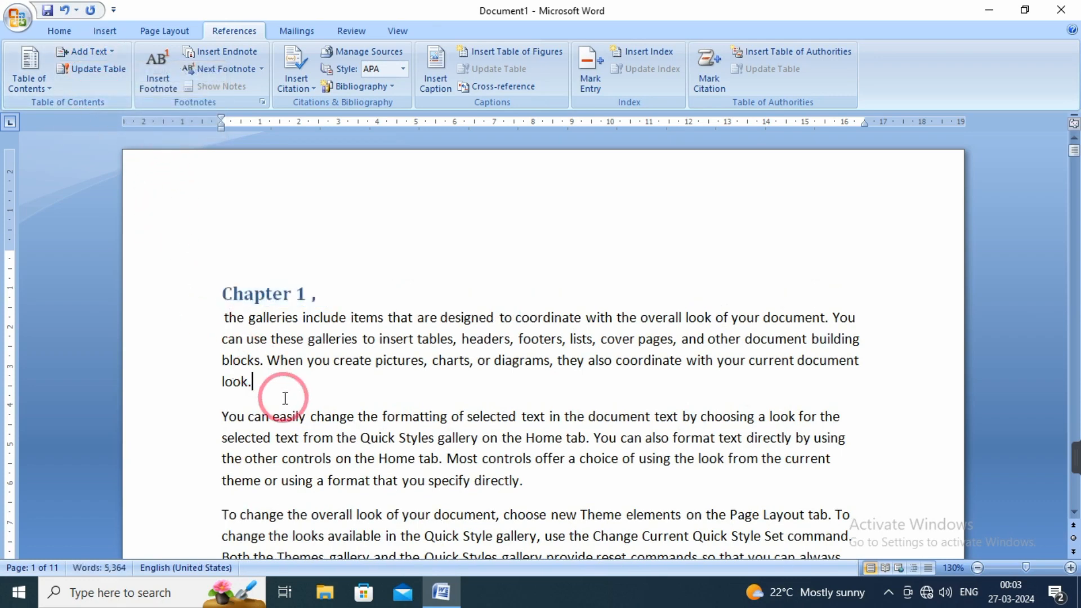
Insert a new line reading "Chapter 2" below the first paragraph on page 4.
scroll(285, 397, "down", 15)
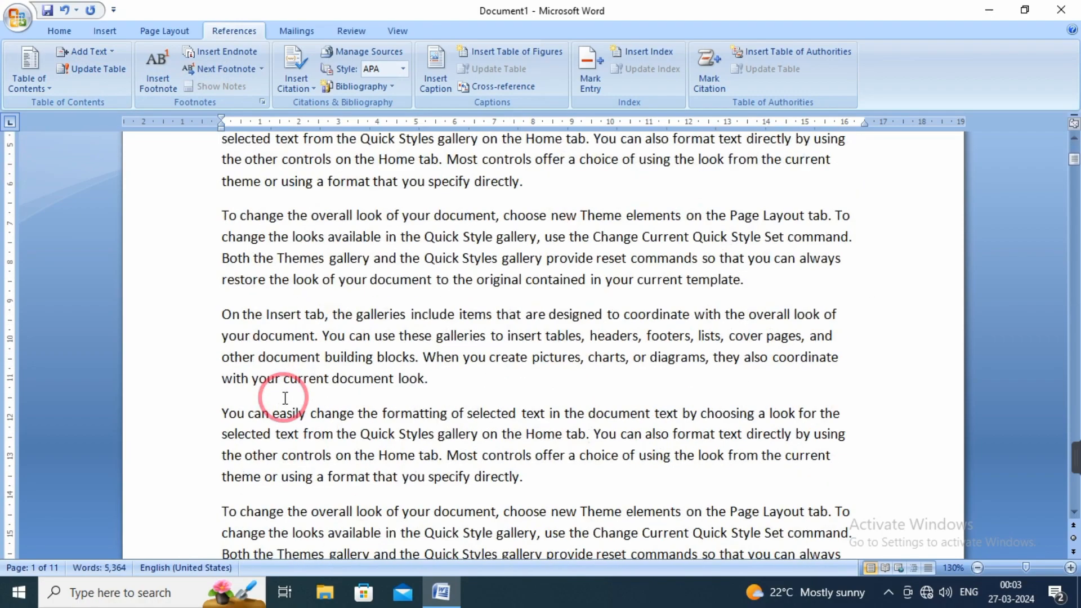
scroll(285, 398, "down", 15)
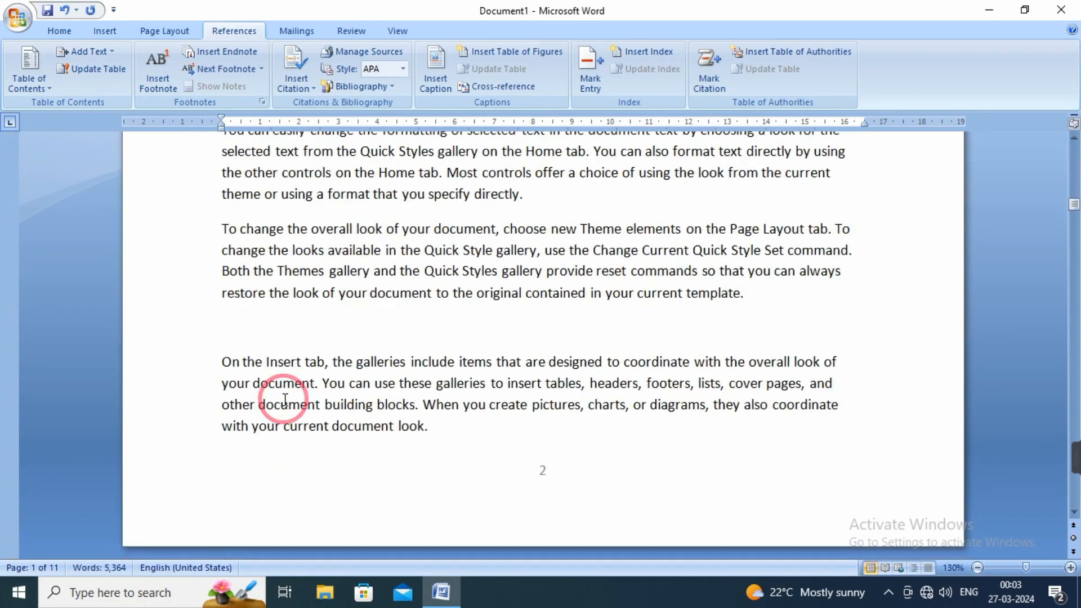
scroll(285, 398, "down", 15)
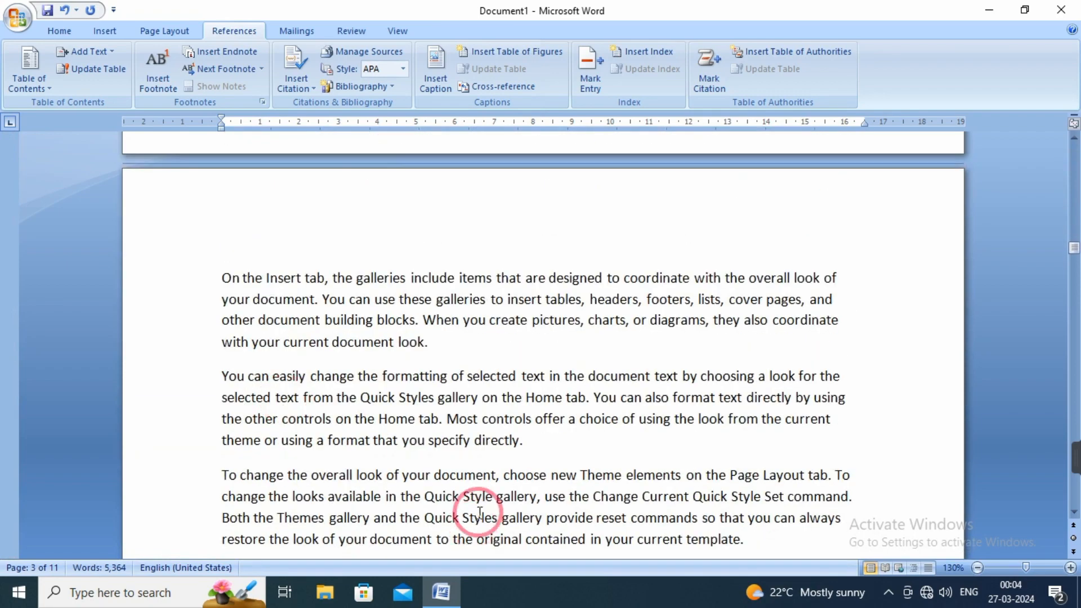
left_click(445, 345)
key("Return")
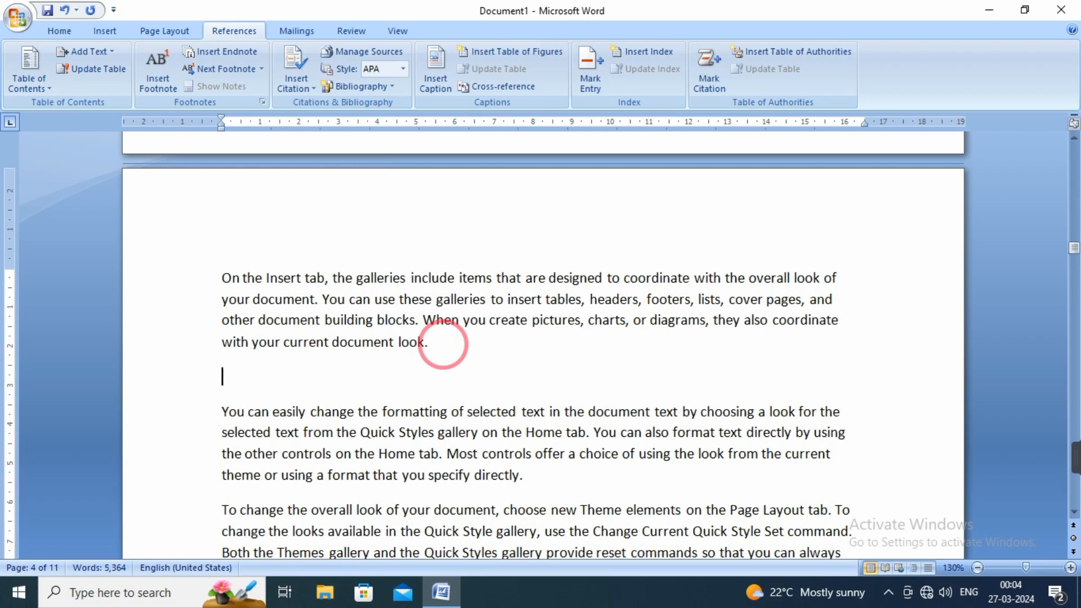
type("chapter 2")
Mark the "Chapter 2" line as a Level 1 table of contents entry.
left_click_drag(294, 381, 224, 382)
left_click(90, 51)
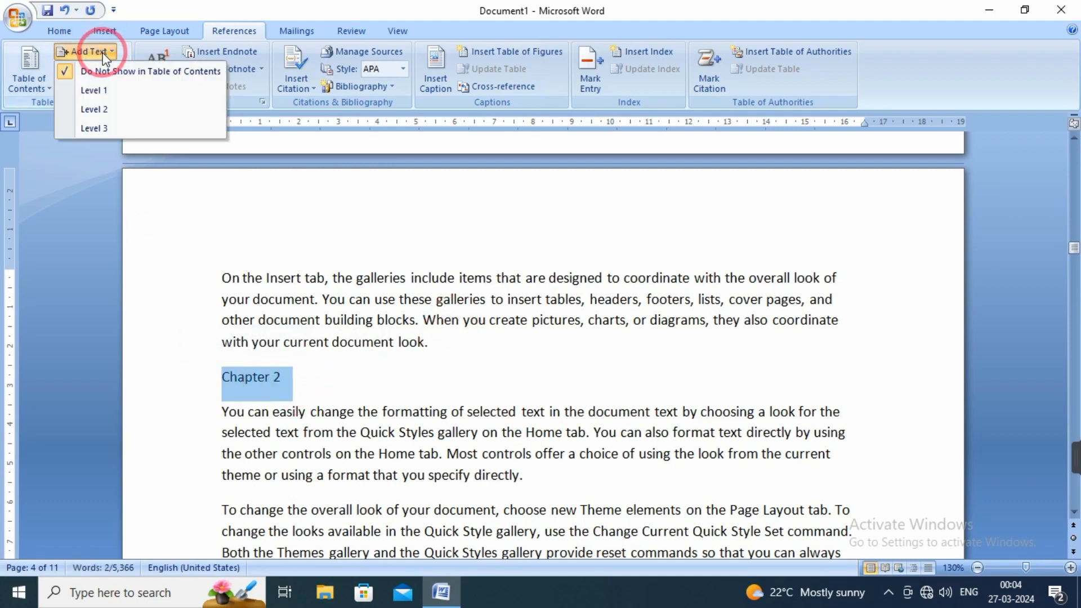
left_click(97, 90)
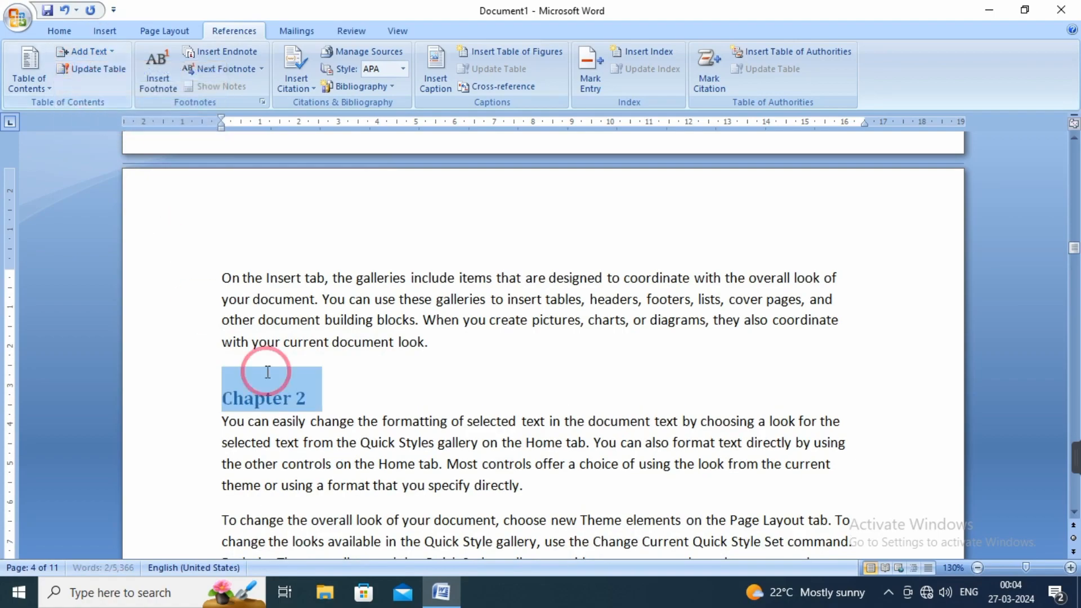
left_click(380, 400)
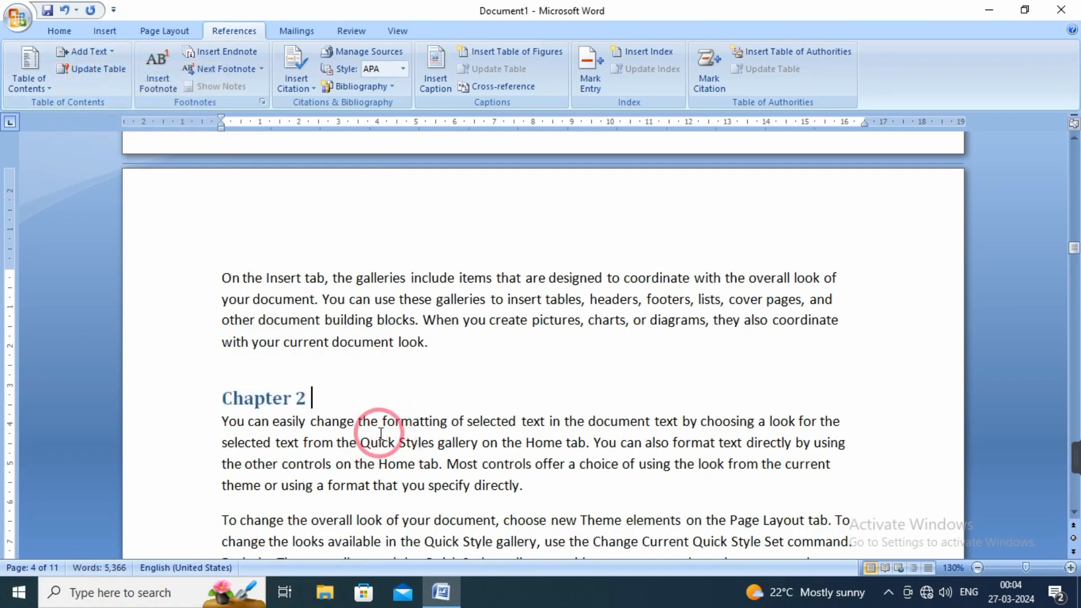
Enter "Chapter 3" on the empty line below the first paragraph on page 8.
scroll(380, 434, "down", 10)
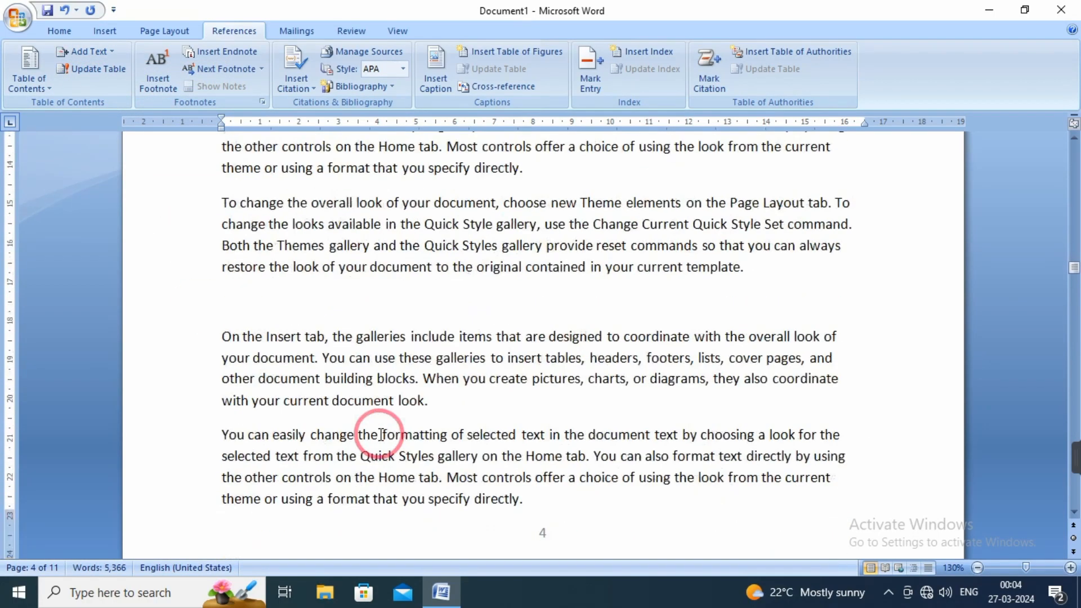
scroll(380, 439, "down", 15)
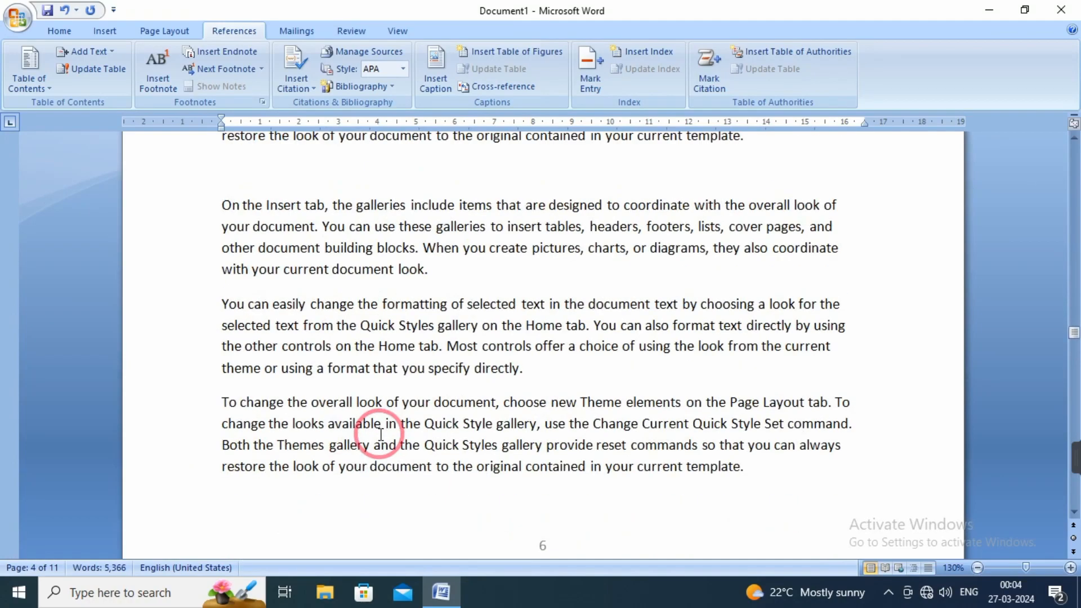
scroll(380, 433, "down", 15)
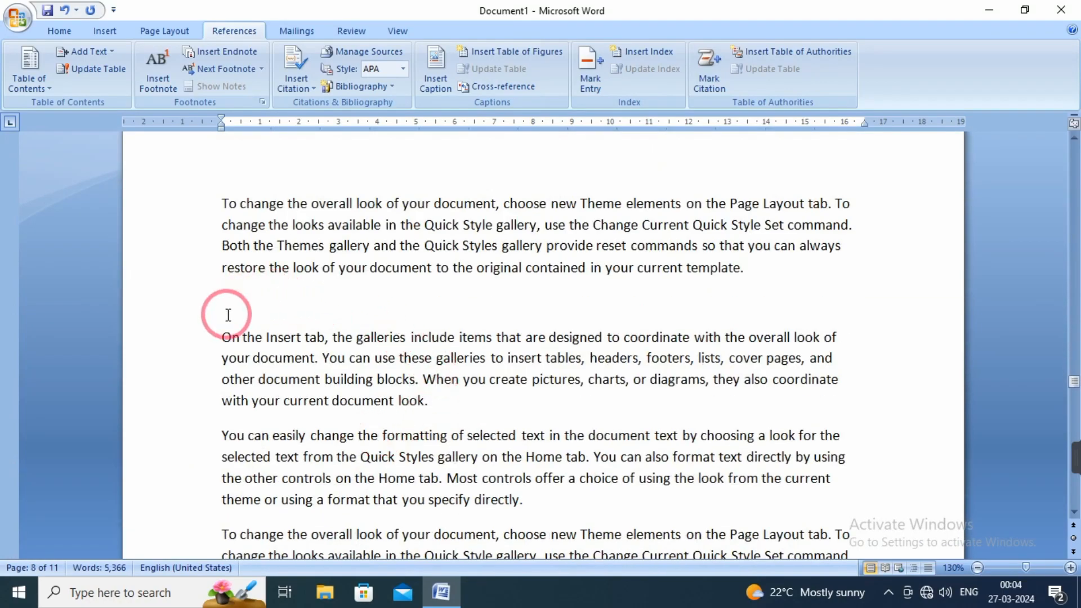
left_click(239, 302)
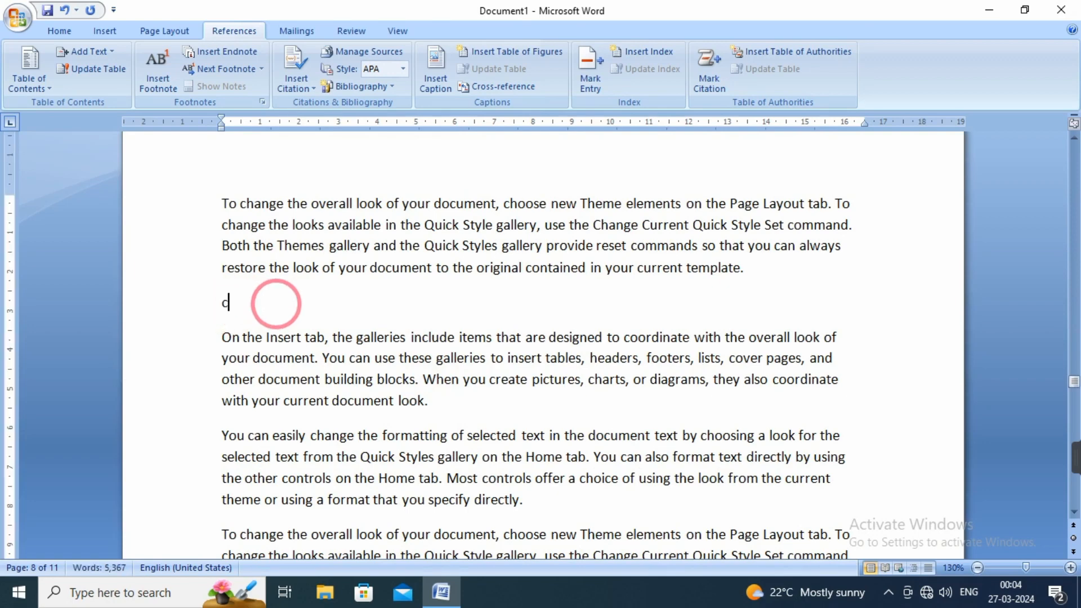
type("chapter 3")
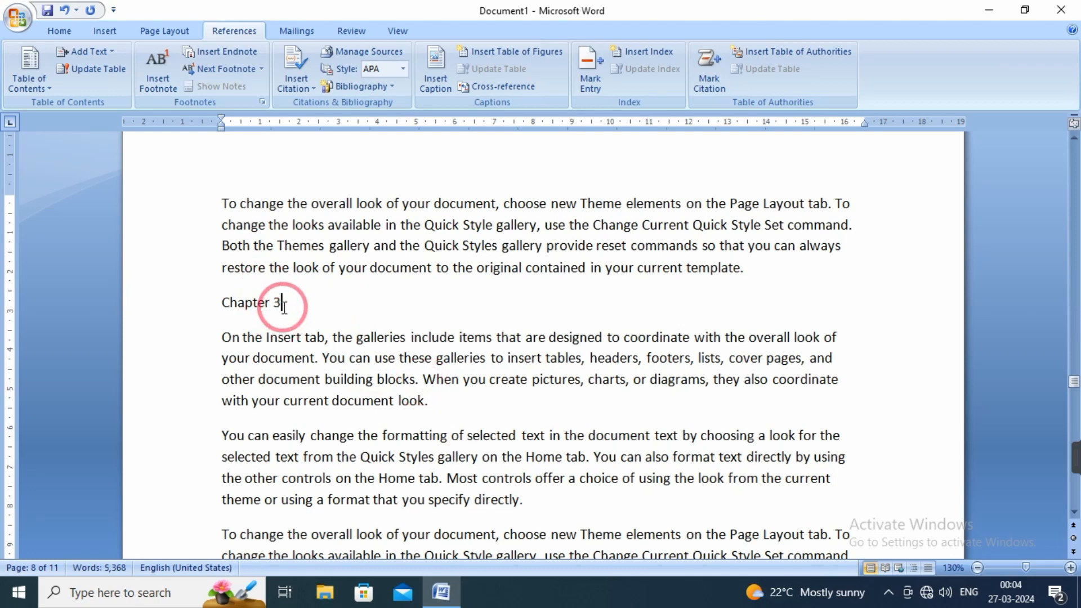
Mark the "Chapter 3" line as a Level 1 table of contents entry.
left_click_drag(285, 305, 230, 309)
left_click(99, 51)
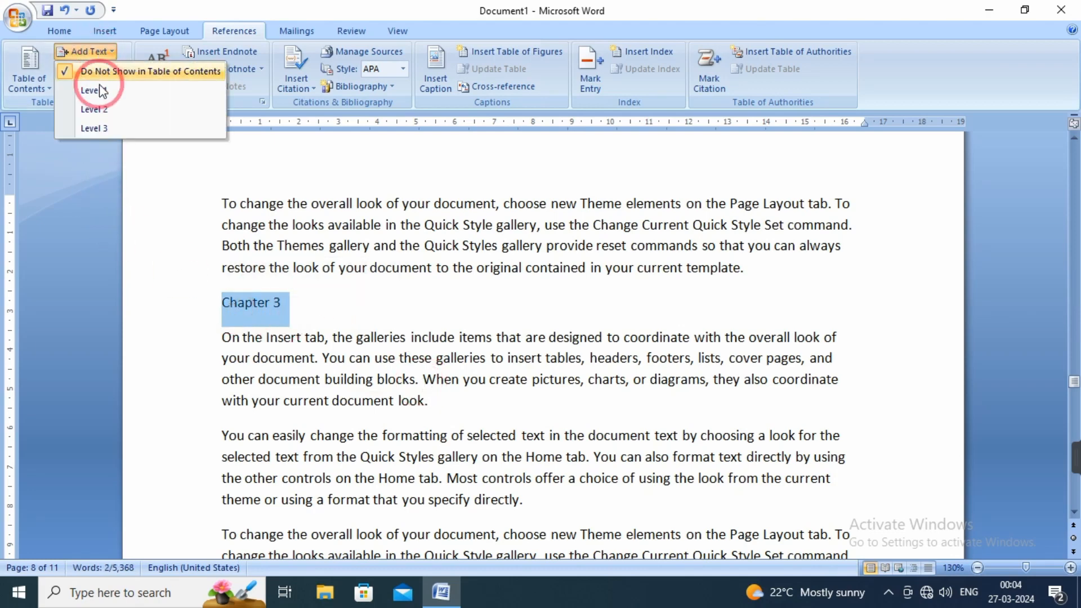
left_click(105, 91)
left_click(341, 388)
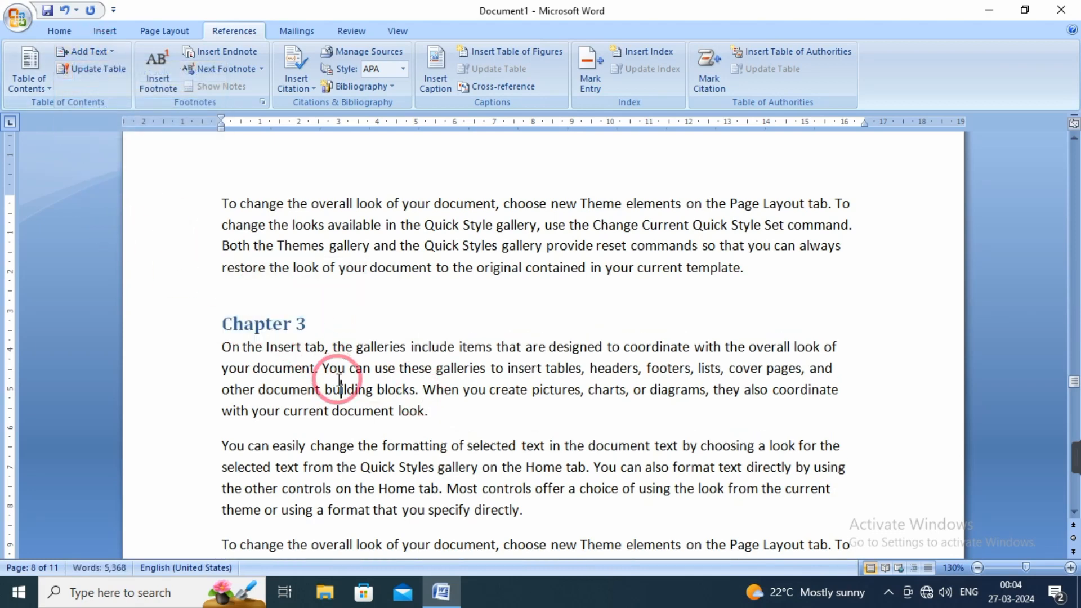
Enter "Chapter 4" on the empty line between the "To change the overall look" and "On the Insert tab" paragraphs on page 11.
scroll(579, 430, "down", 10)
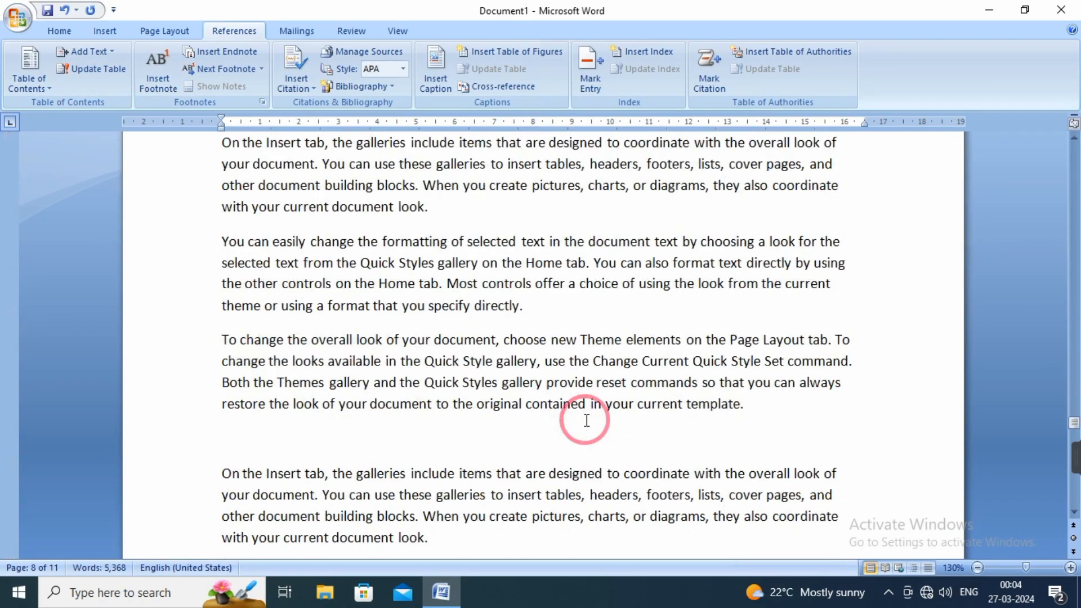
scroll(586, 419, "down", 20)
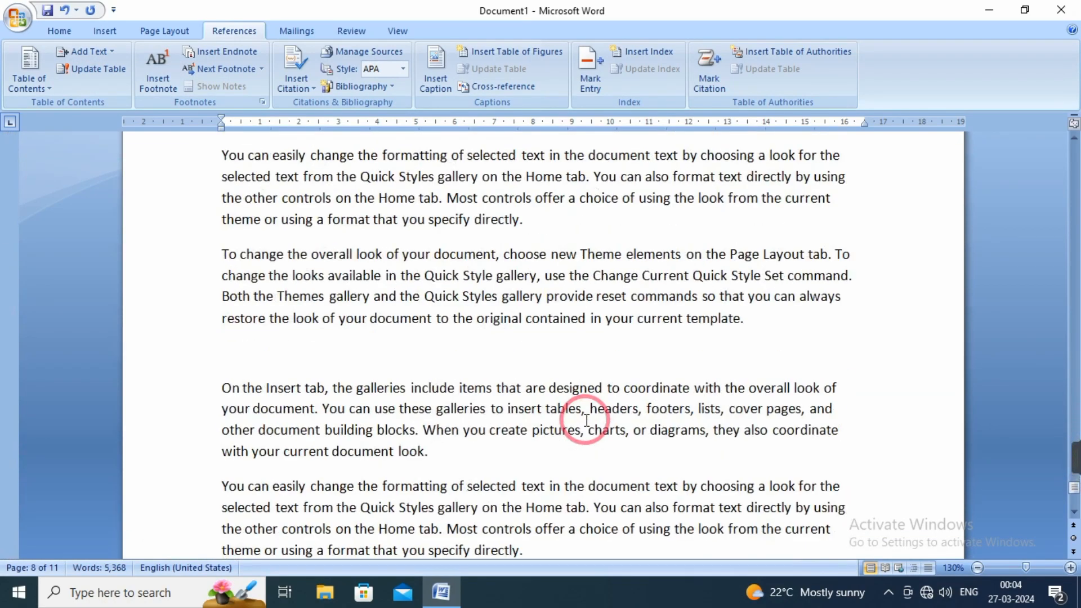
left_click(240, 349)
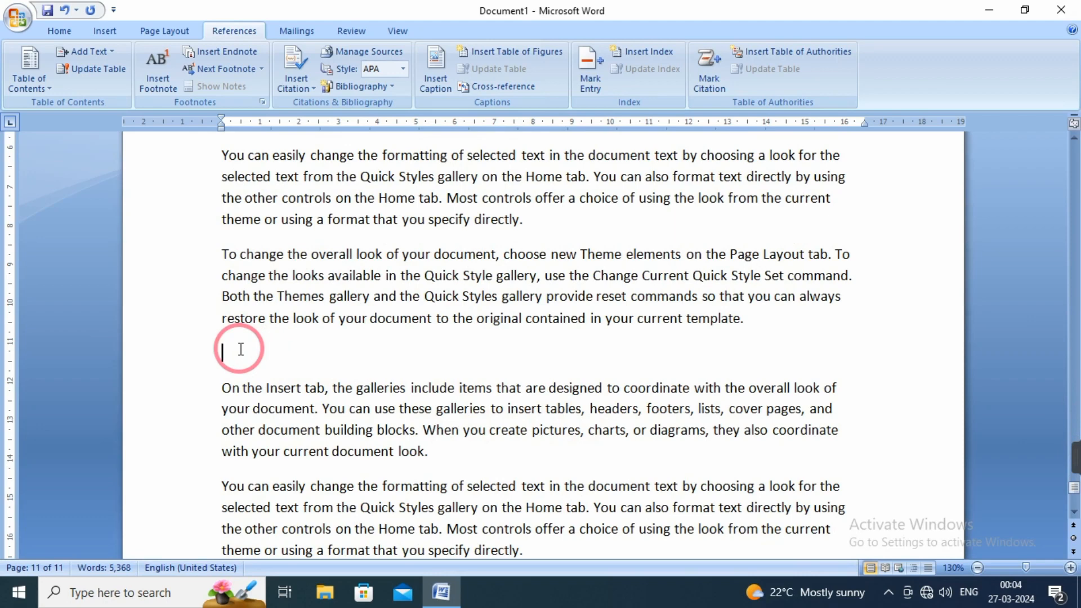
type("ah")
type("pter")
key("BackSpace")
key("BackSpace")
key("BackSpace")
type("chapter 4")
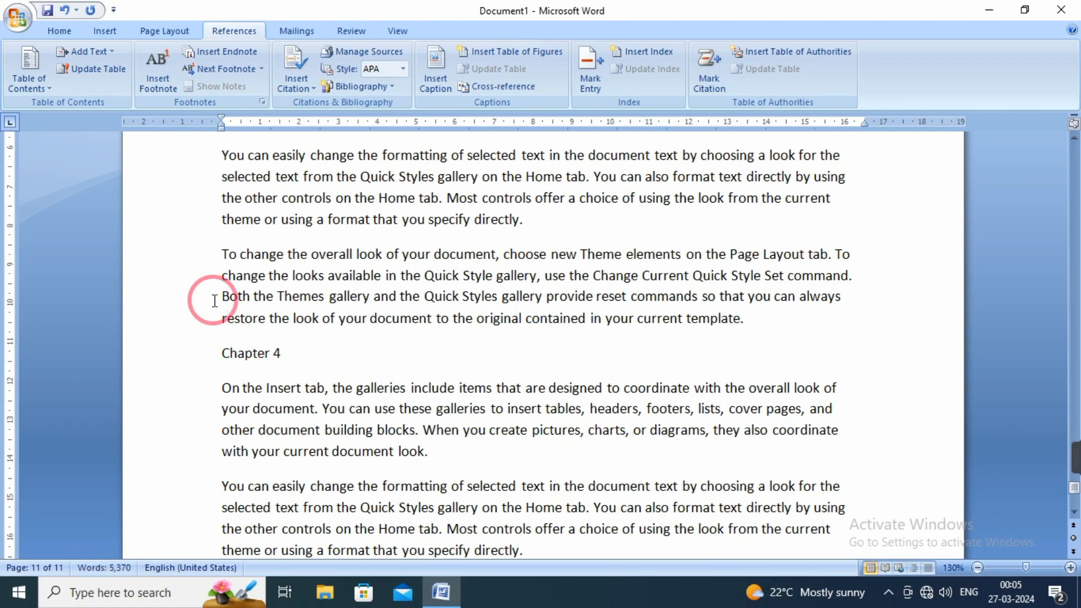
Mark the "Chapter 4" line as a Level 1 table of contents entry.
left_click_drag(284, 353, 215, 356)
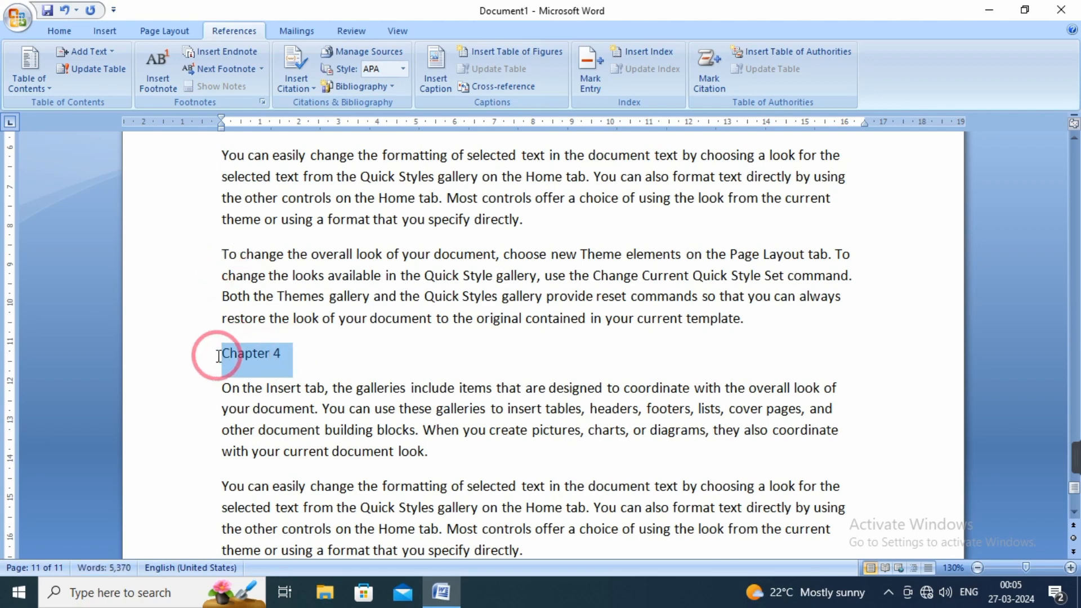
left_click(104, 51)
left_click(111, 92)
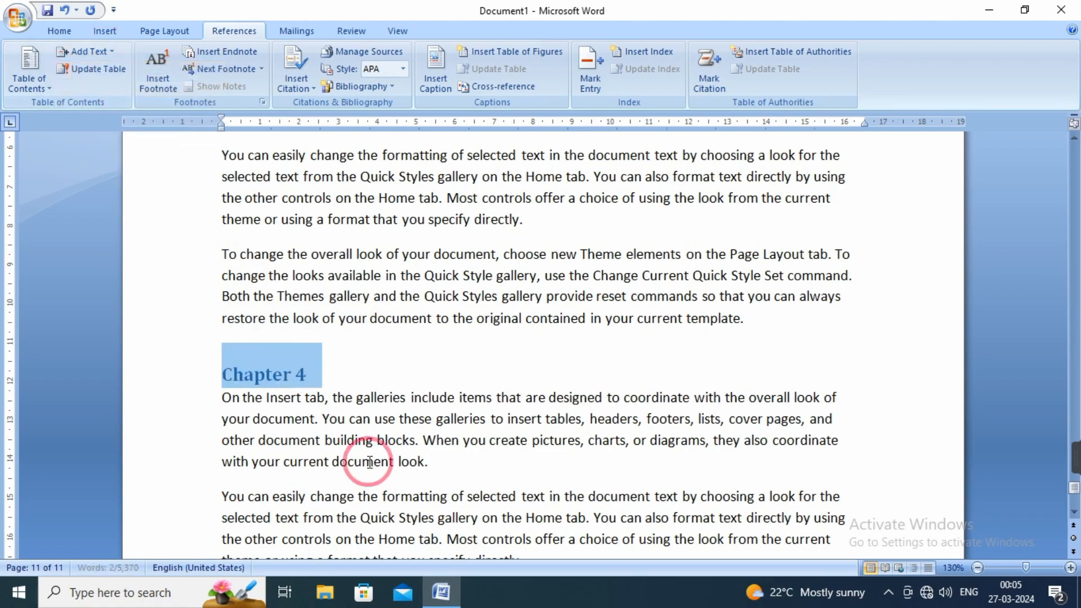
Insert a page break before the "Chapter 1" heading to leave a blank first page.
scroll(369, 388, "up", 20)
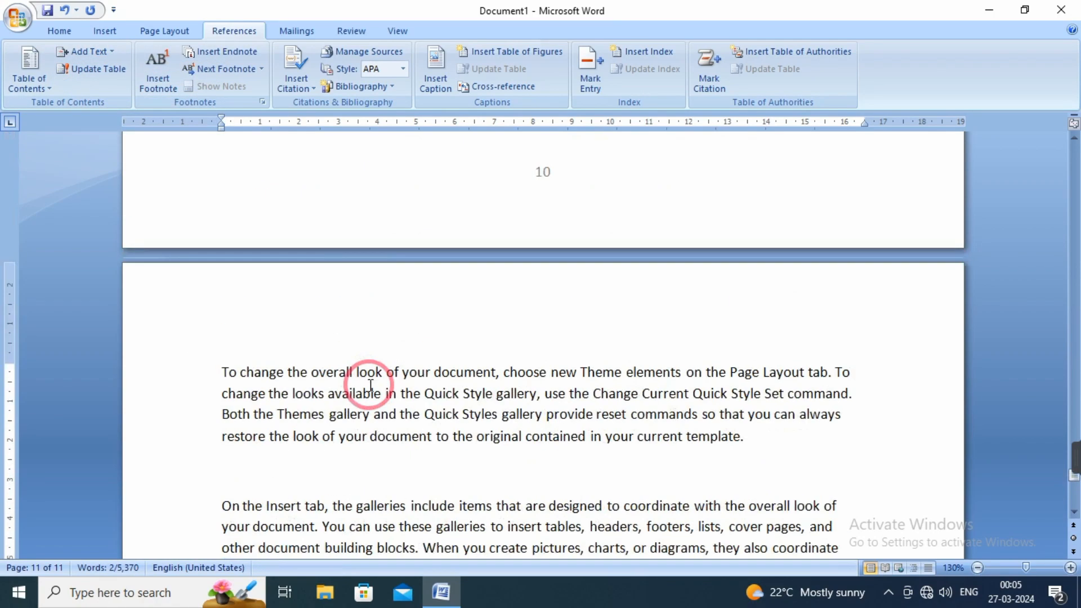
scroll(370, 385, "up", 20)
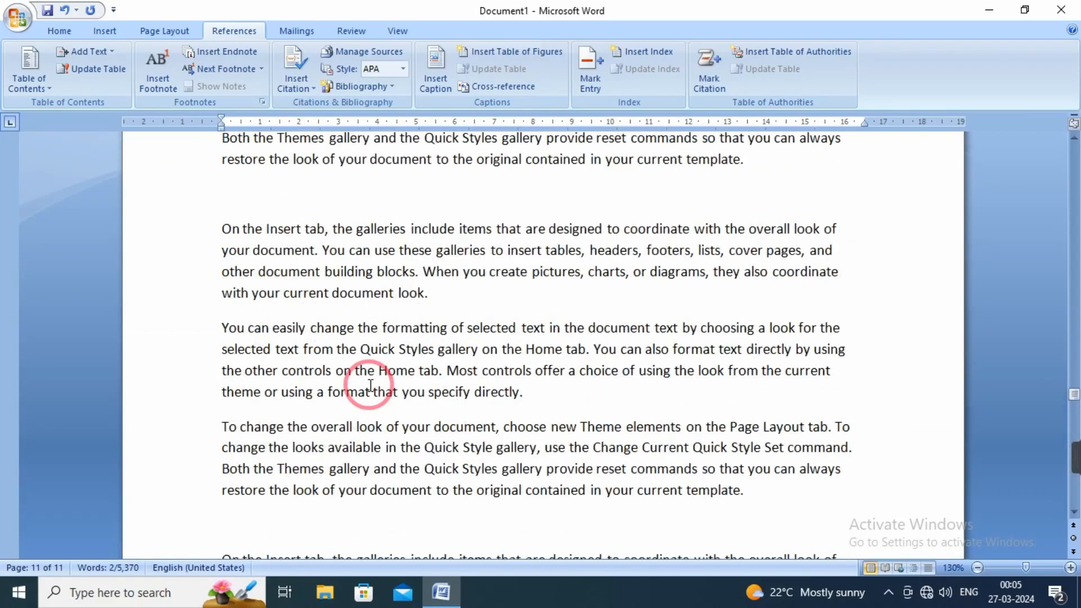
scroll(370, 385, "up", 20)
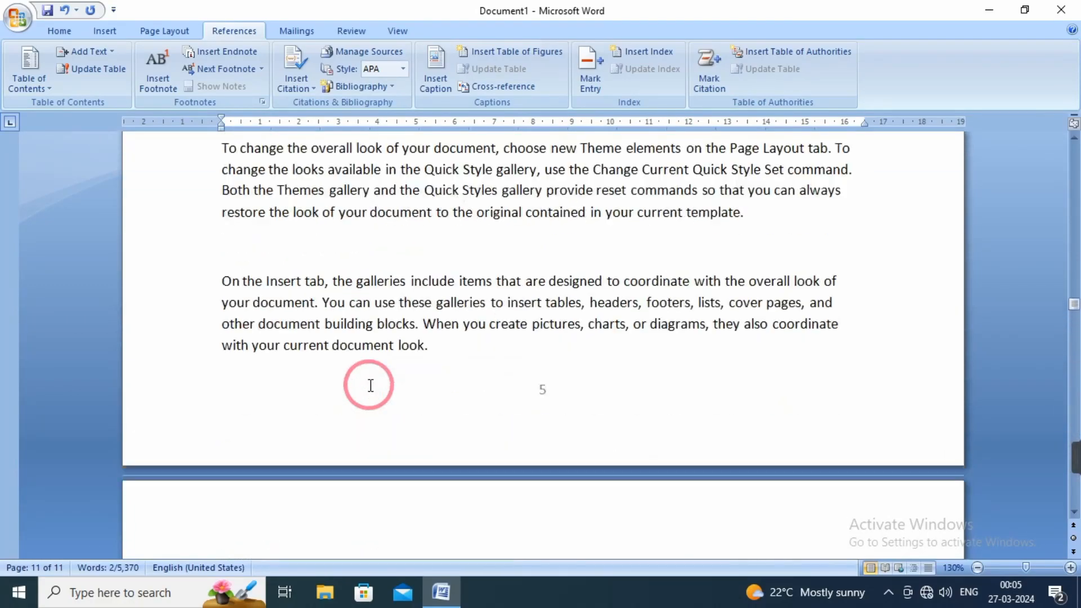
scroll(370, 385, "up", 20)
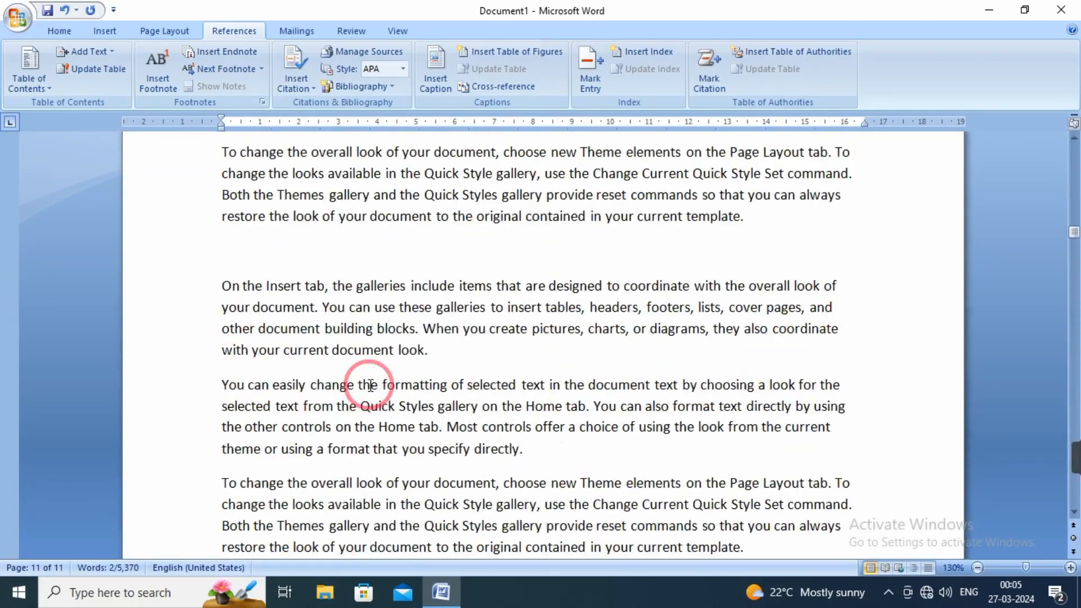
scroll(371, 386, "up", 10)
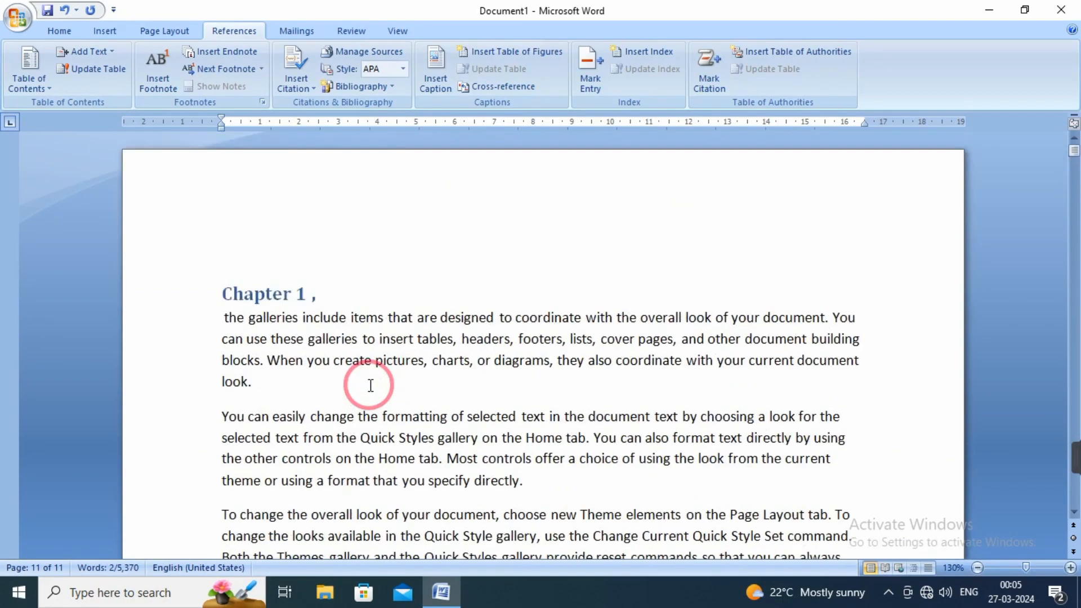
left_click(228, 249)
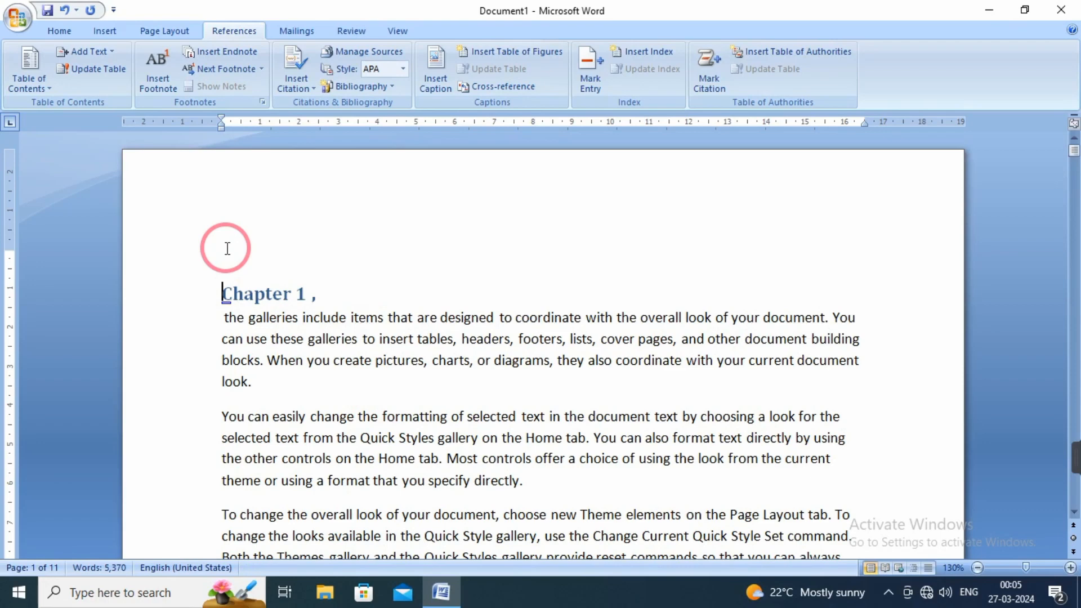
key("ctrl+Return")
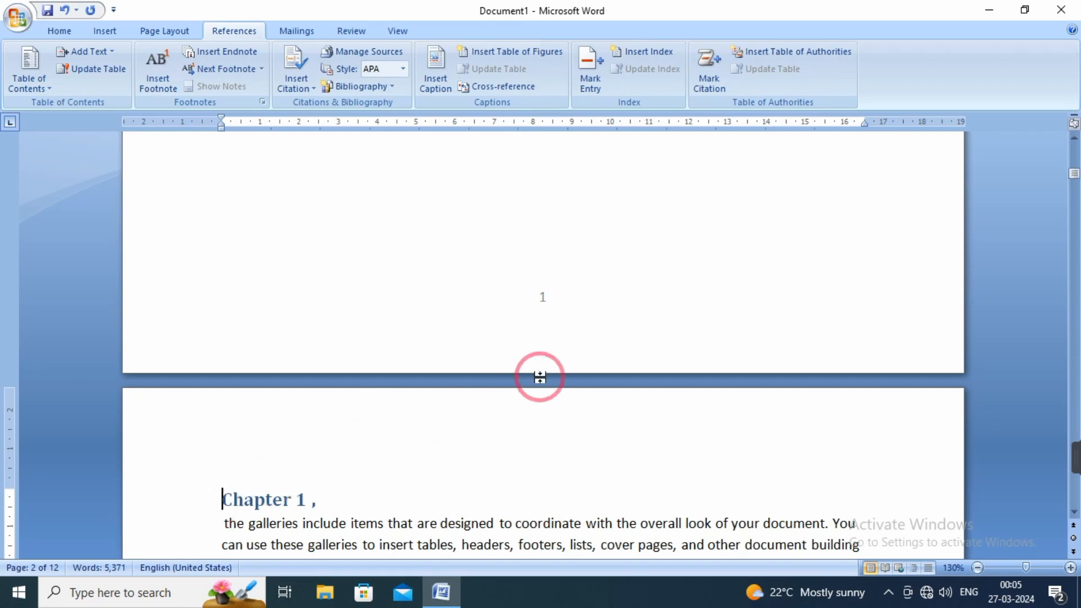
Clear the first line of the blank first page and enter "Table of content" there as the title.
scroll(563, 355, "up", 15)
left_click(374, 236)
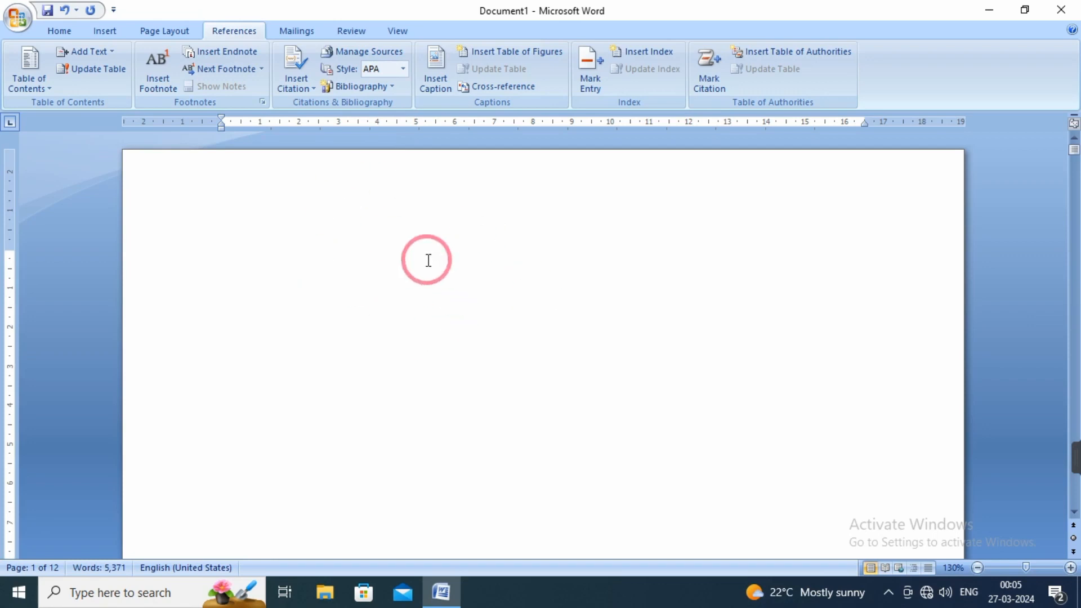
left_click(106, 31)
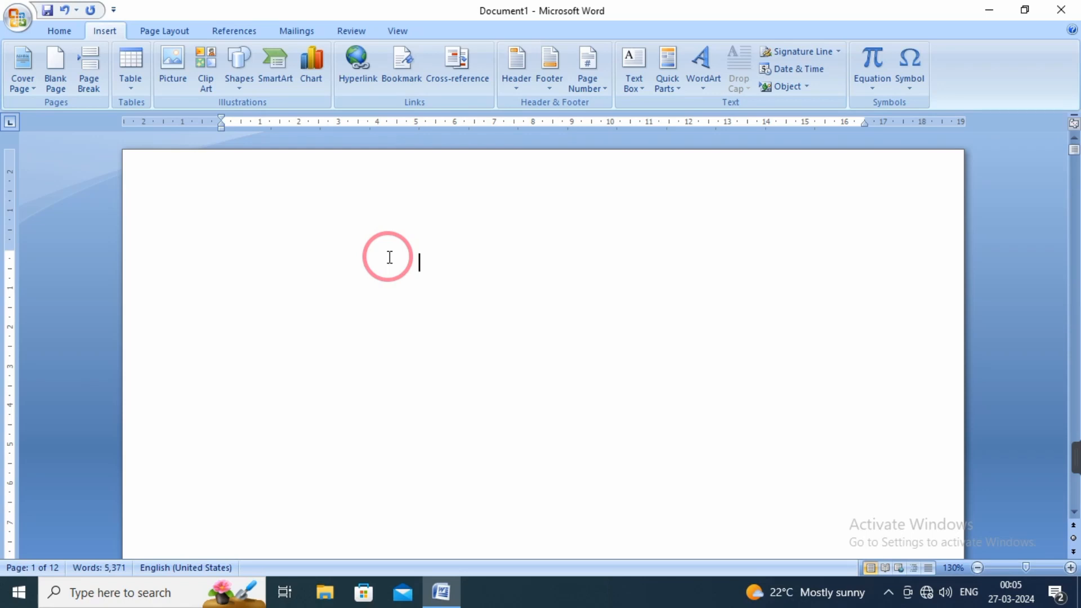
scroll(389, 257, "down", 10)
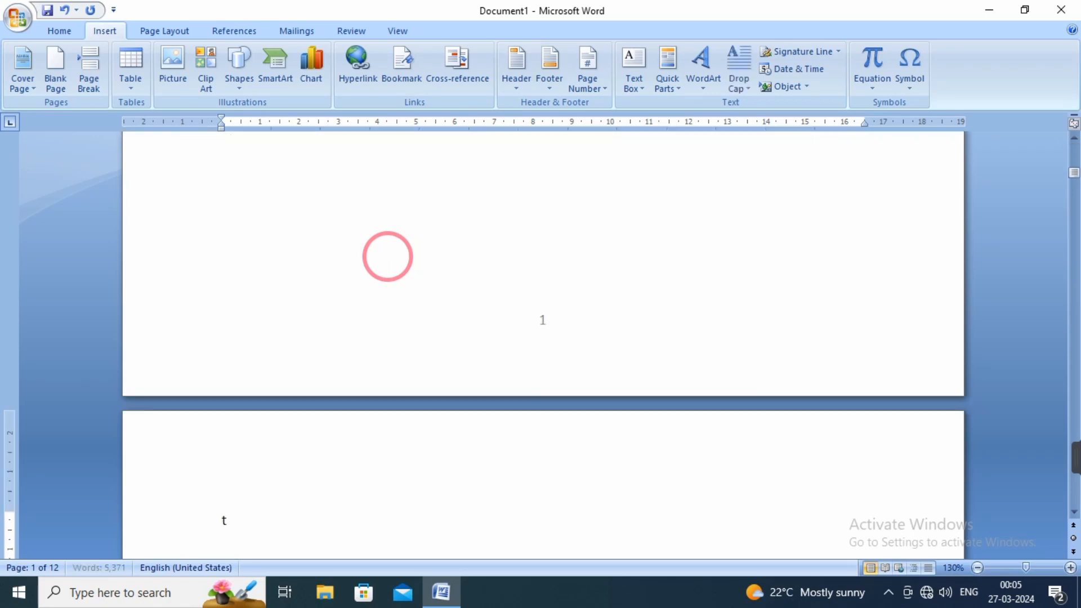
scroll(388, 256, "up", 10)
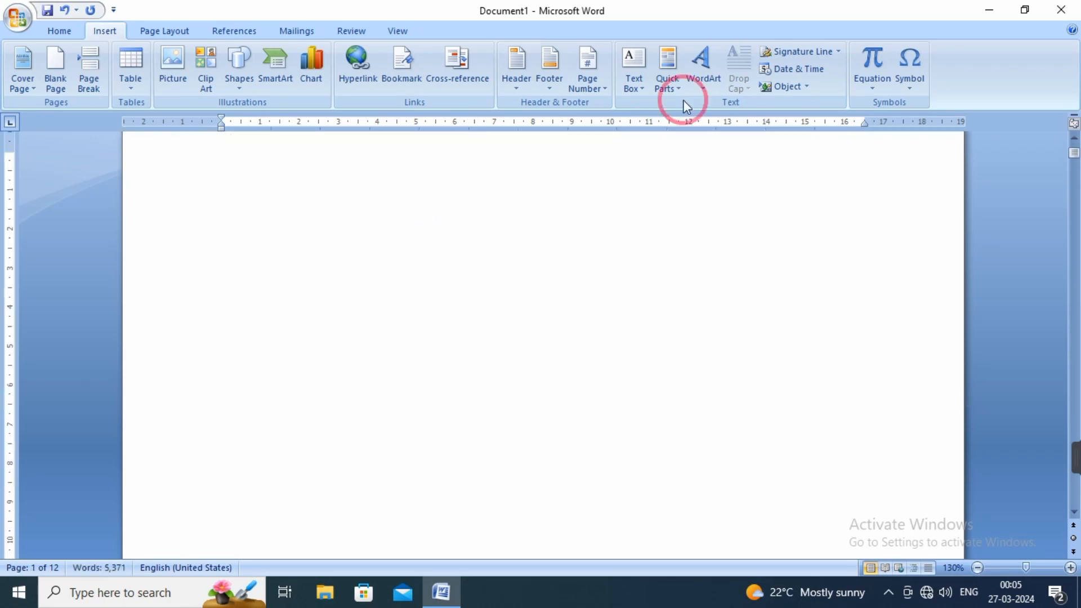
triple_click(253, 172)
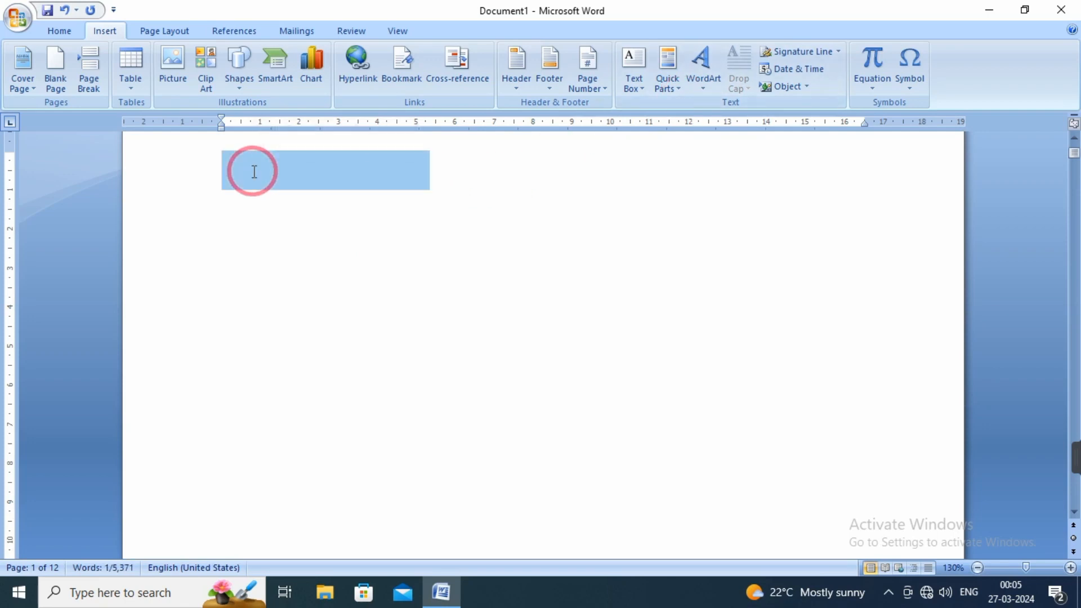
key("Delete")
type("ta")
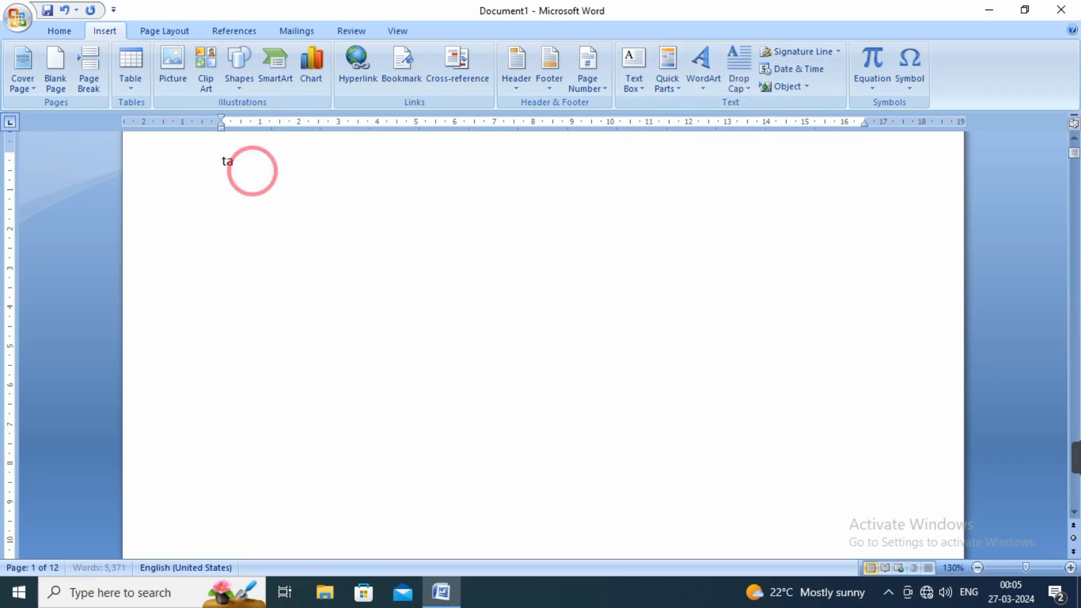
type("m")
key("BackSpace")
type("ble of content")
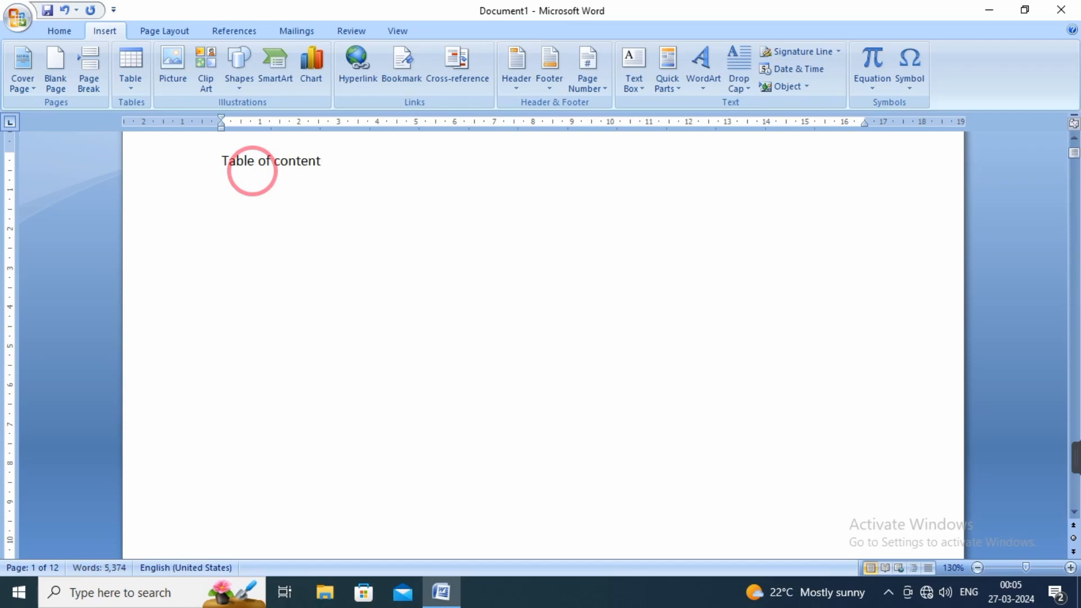
Centre the "Table of content" title and format it as bold, underlined, 14 pt text.
left_click_drag(323, 162, 220, 164)
left_click(60, 31)
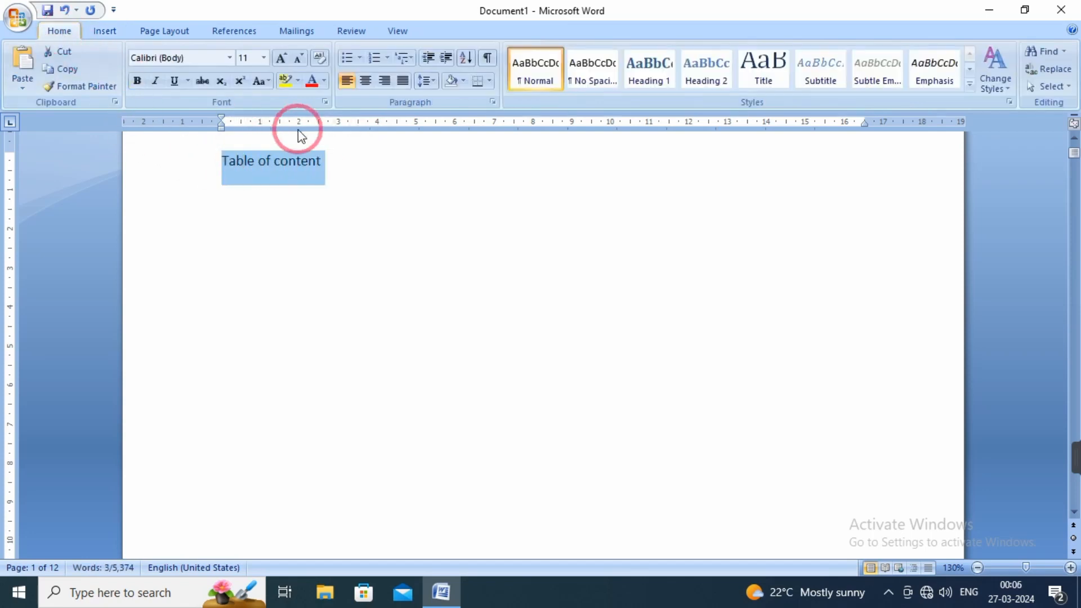
left_click(366, 81)
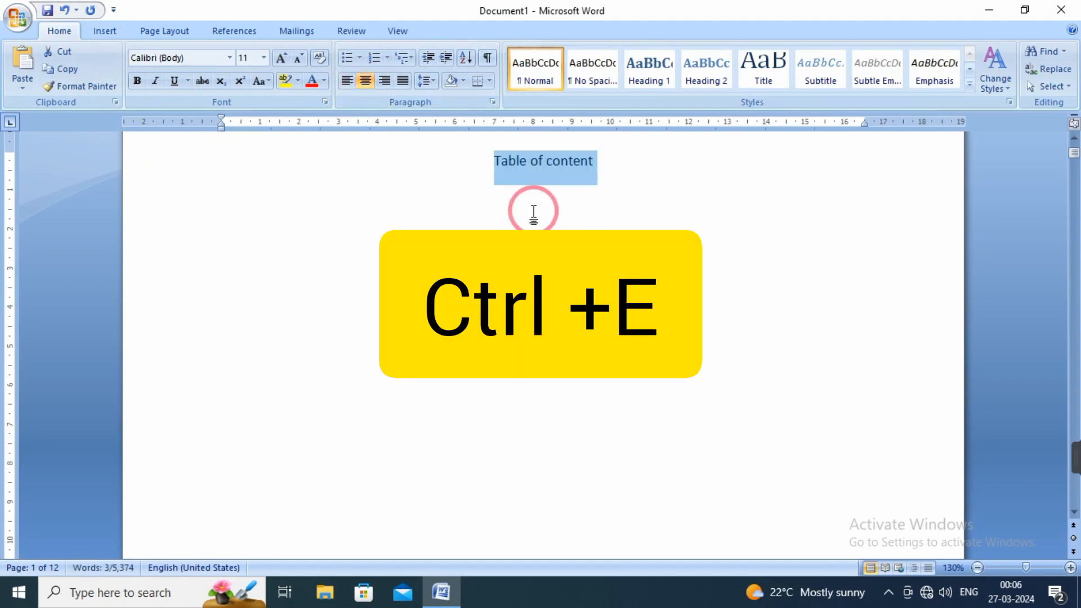
left_click(137, 81)
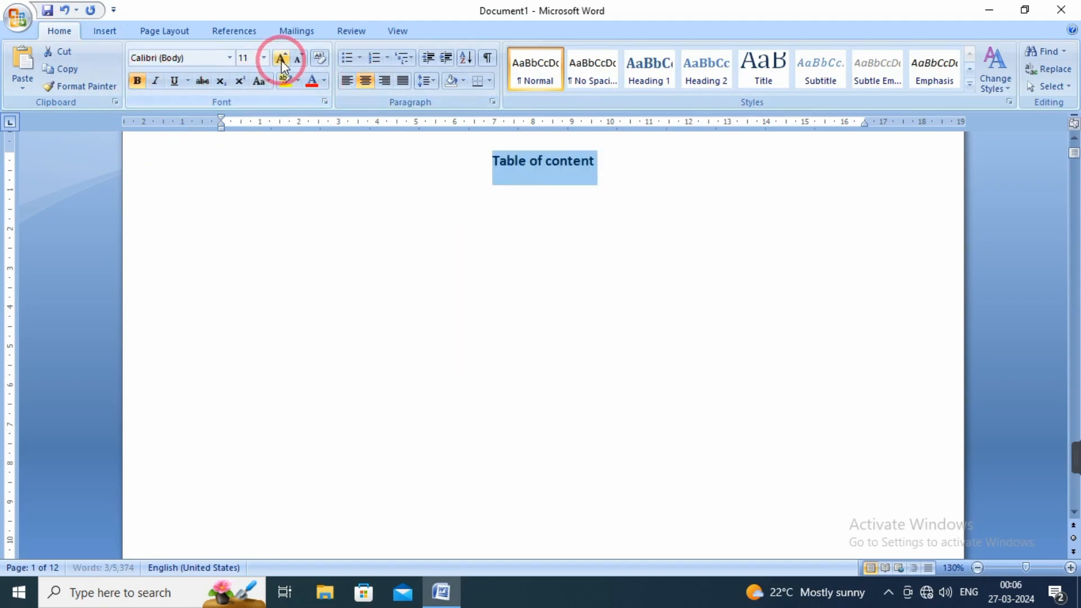
left_click(282, 58)
left_click(282, 58)
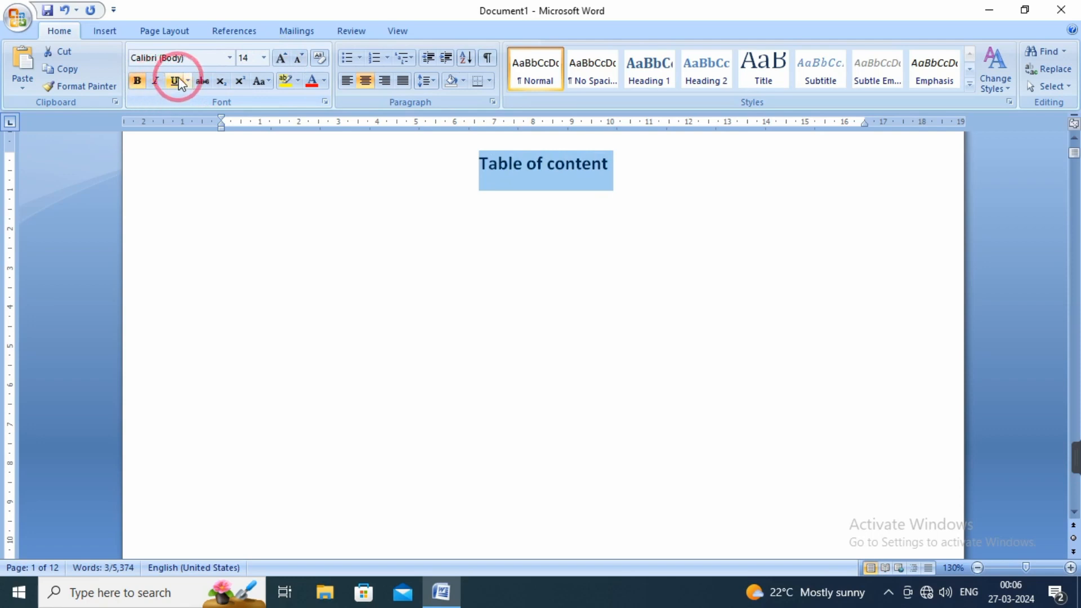
left_click(173, 80)
left_click(496, 230)
Insert a custom table of contents on a new line below the title, keeping the default From template format and 3 levels.
left_click(620, 176)
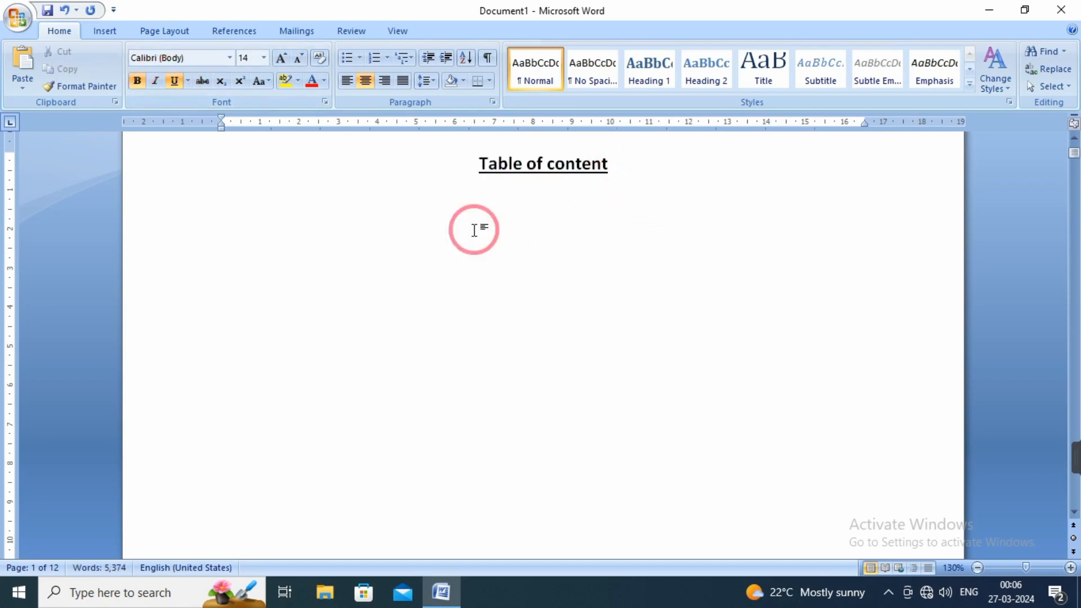
left_click(228, 33)
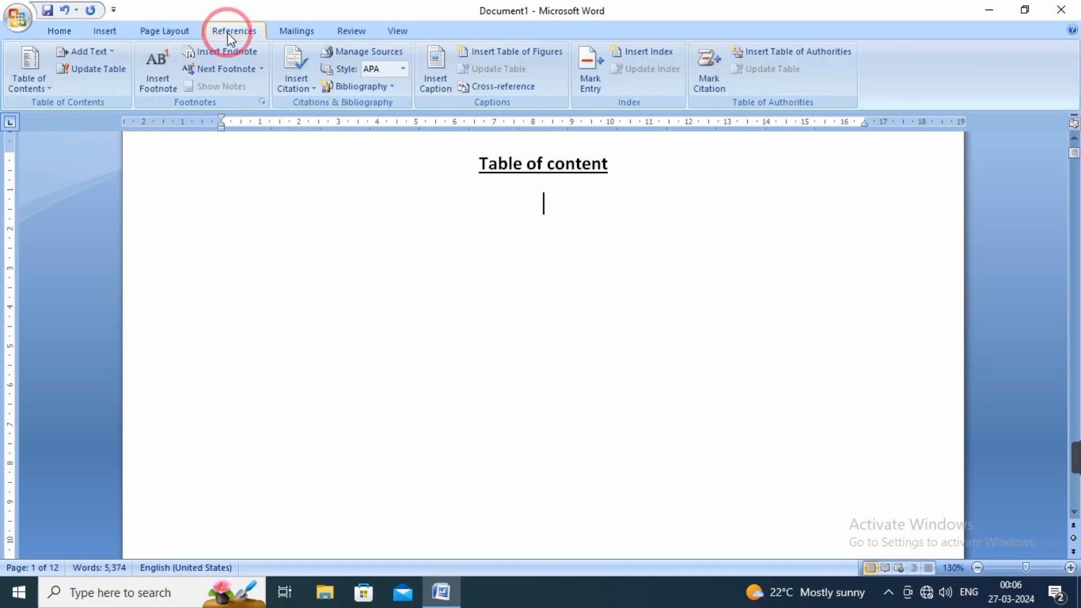
left_click(46, 92)
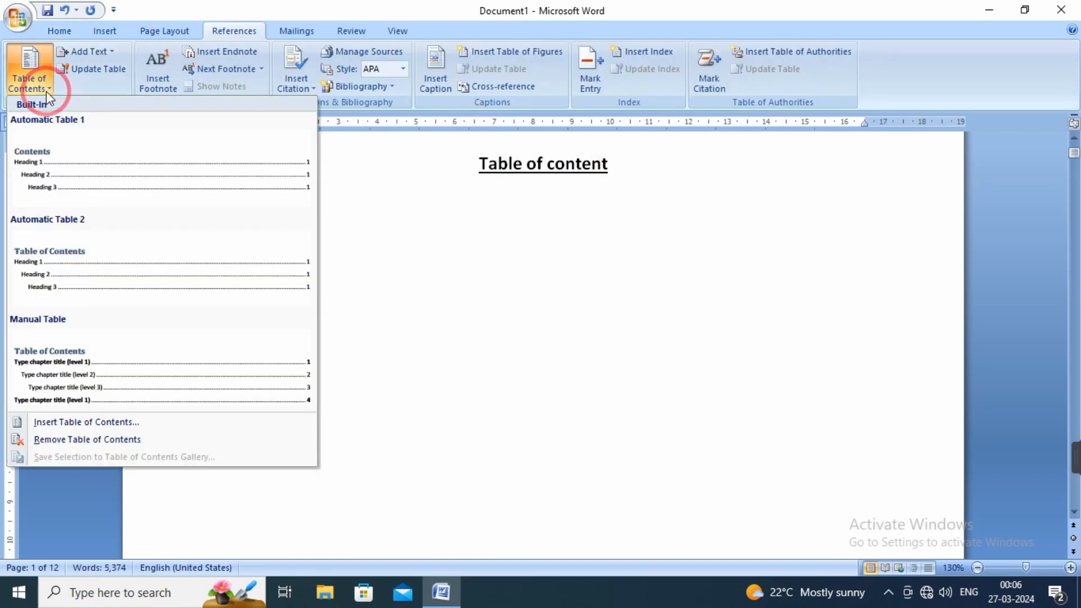
left_click(87, 428)
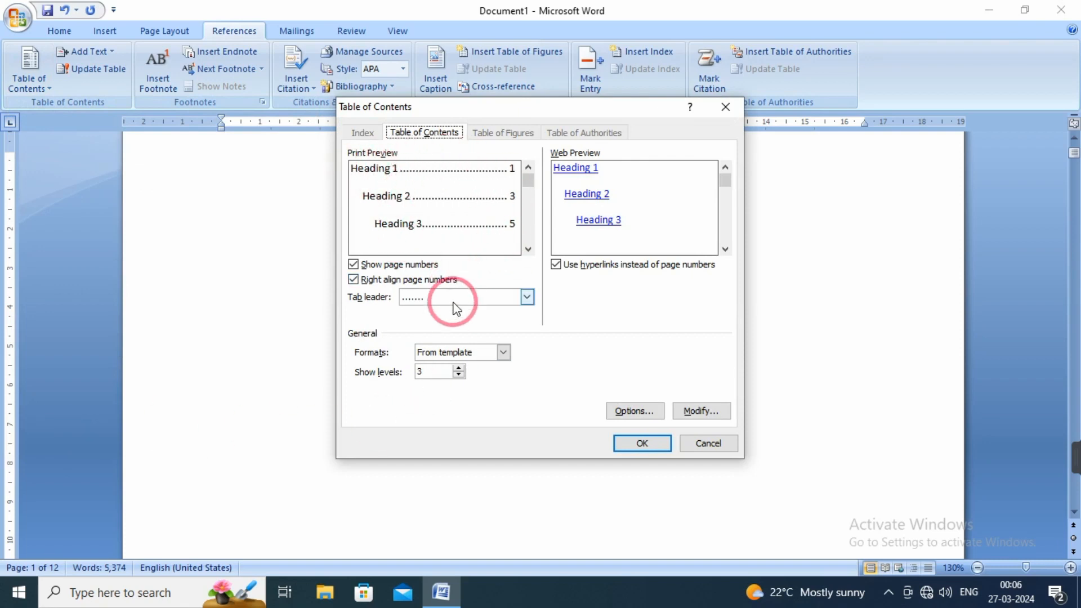
left_click(641, 445)
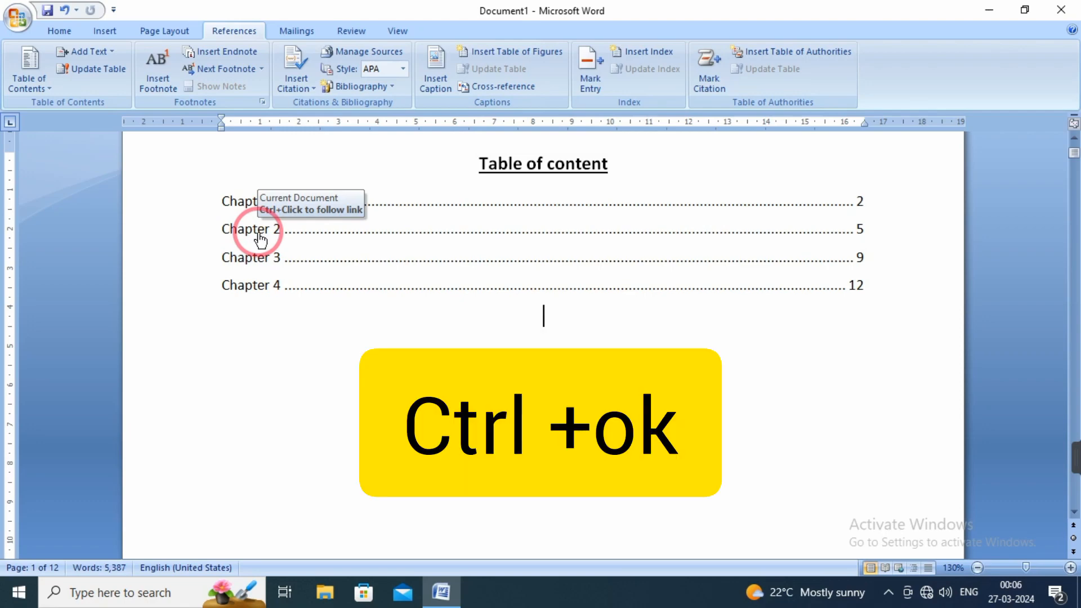
Follow the Chapter 2 link in the table of contents to check its heading, and return to the table.
left_click(261, 240, "ctrl")
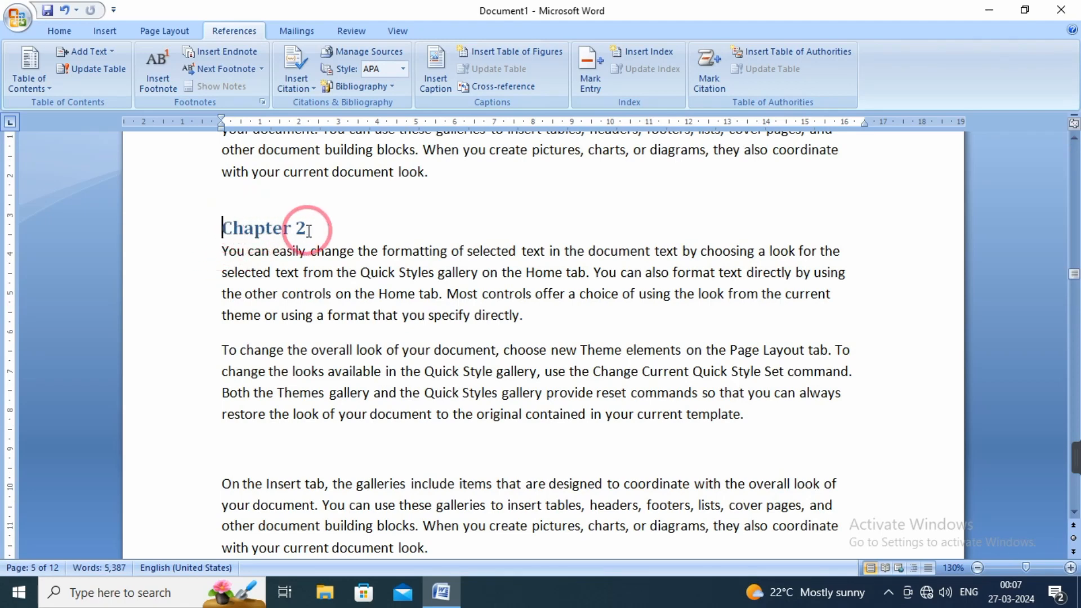
scroll(425, 314, "down", 2)
scroll(425, 315, "up", 2)
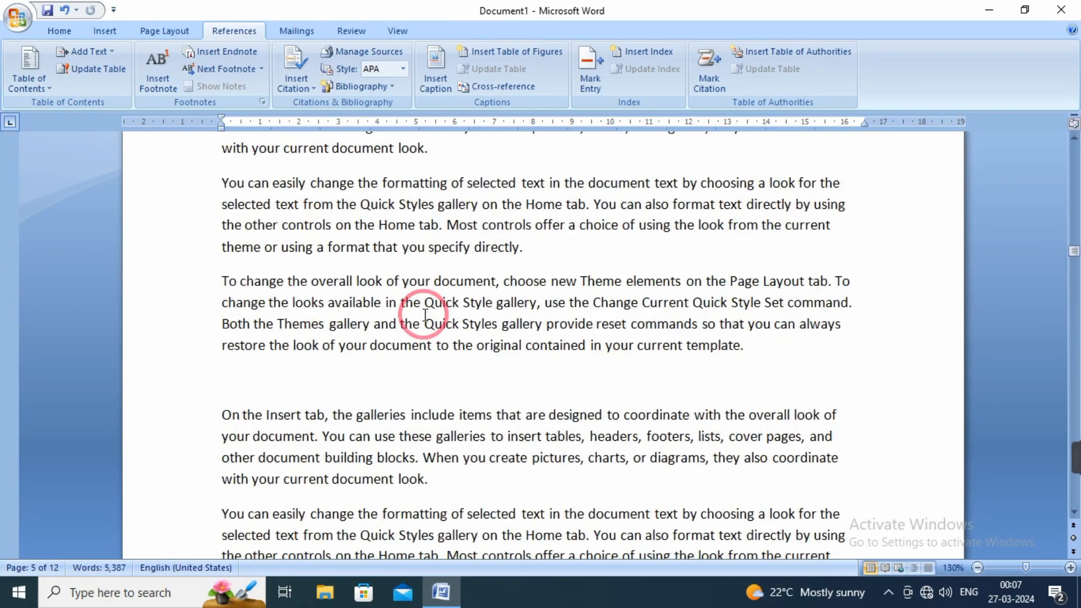
scroll(425, 314, "down", 2)
scroll(425, 315, "up", 10)
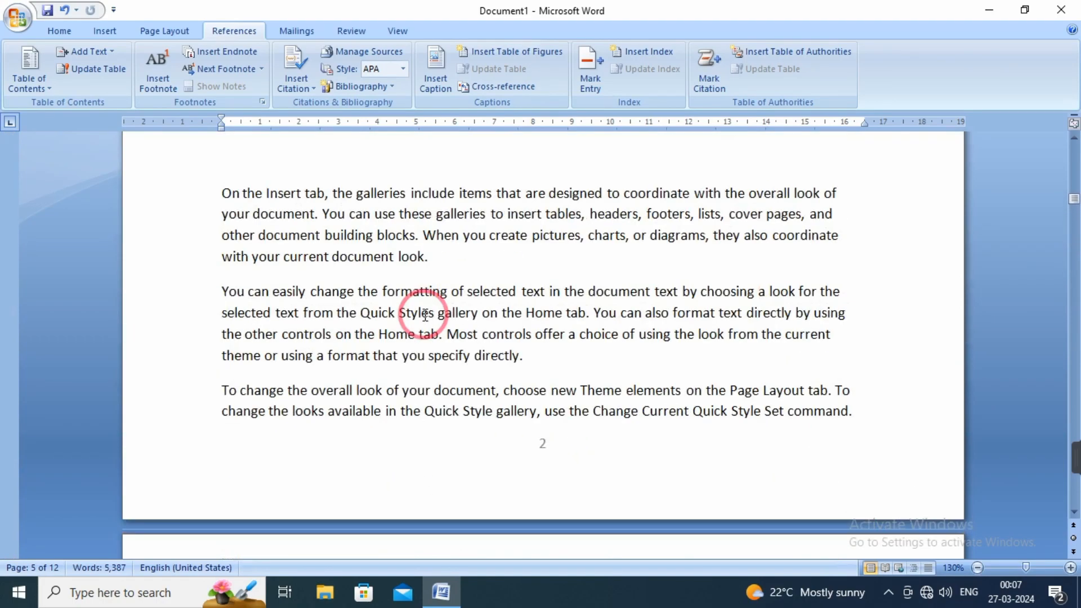
scroll(425, 314, "up", 3)
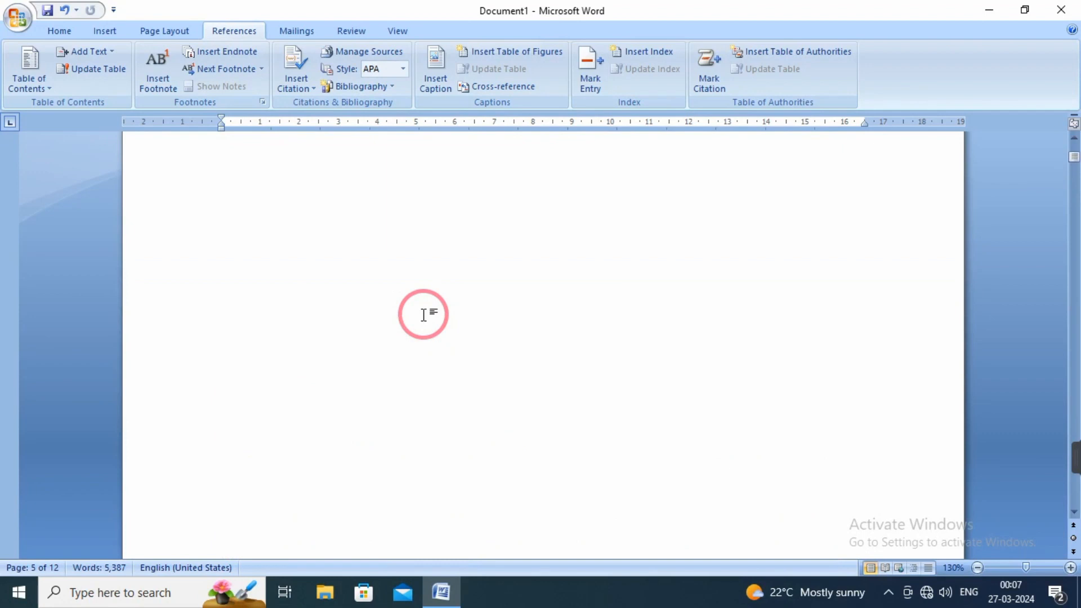
scroll(169, 152, "up", 3)
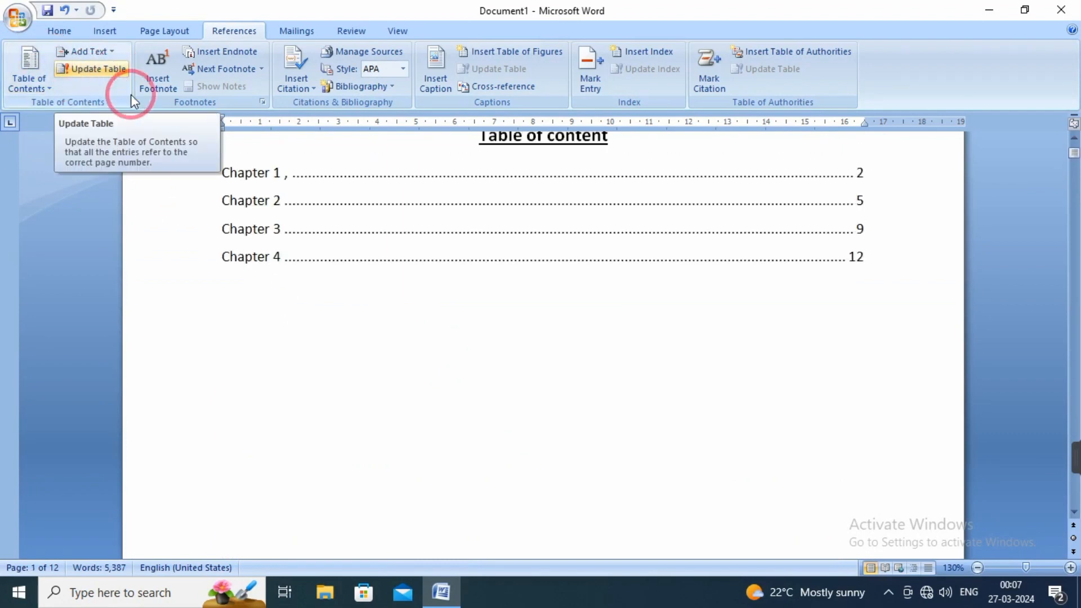
Delete the comma after the "Chapter 1" heading and enter "hindi" on a new line below the second paragraph on page 2.
scroll(313, 371, "down", 3)
scroll(313, 372, "down", 7)
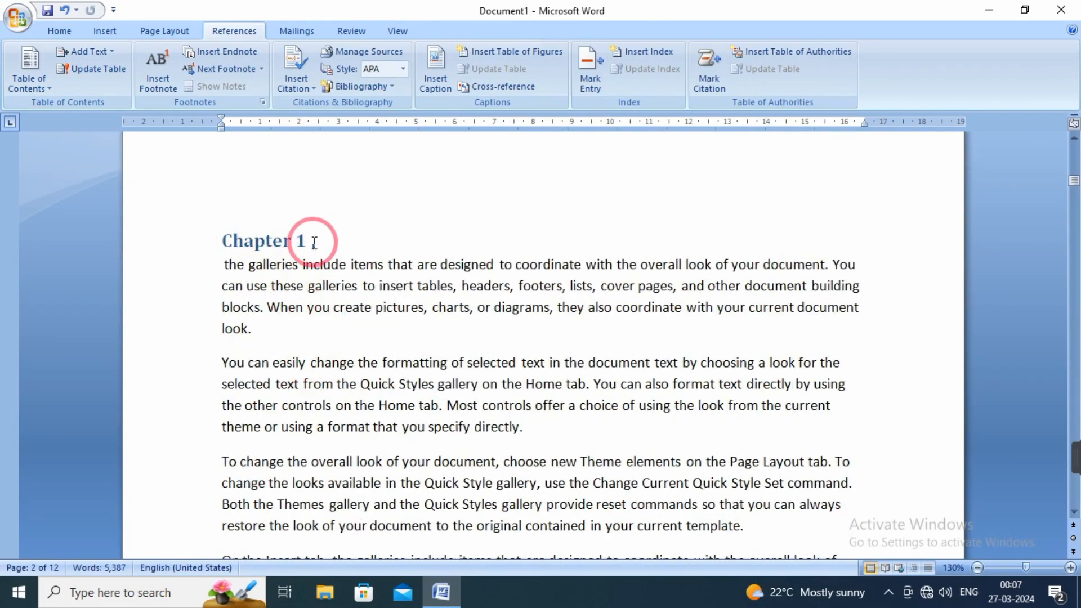
scroll(287, 396, "down", 2)
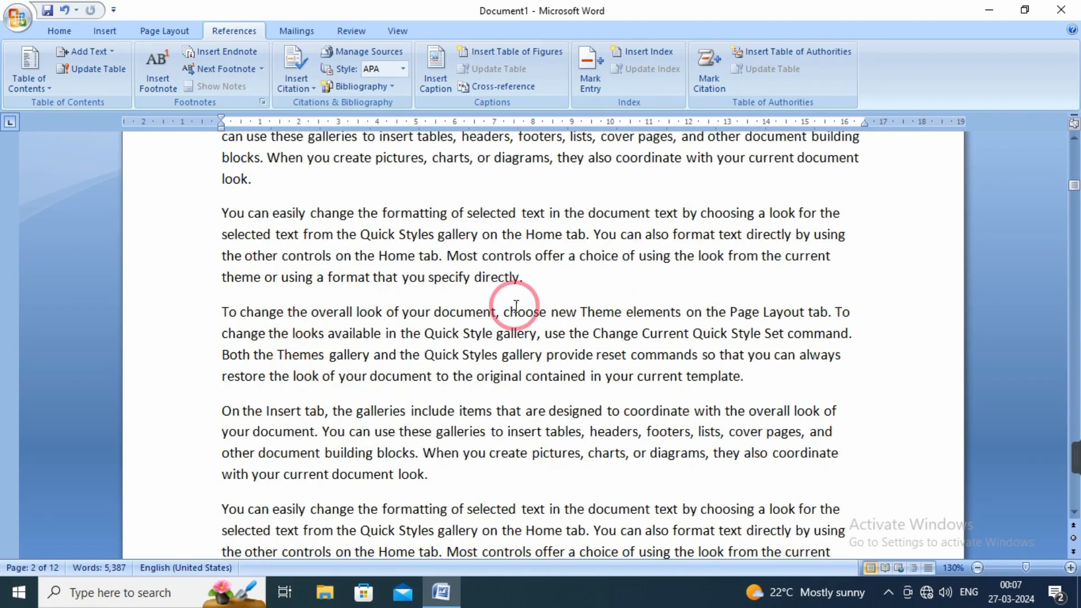
left_click(534, 290)
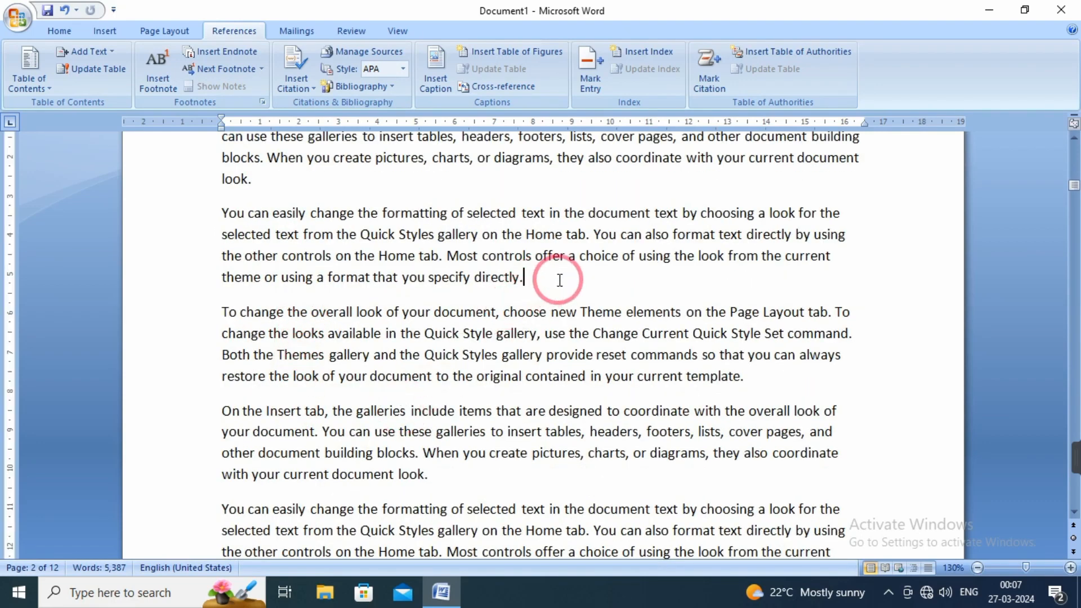
key("Return")
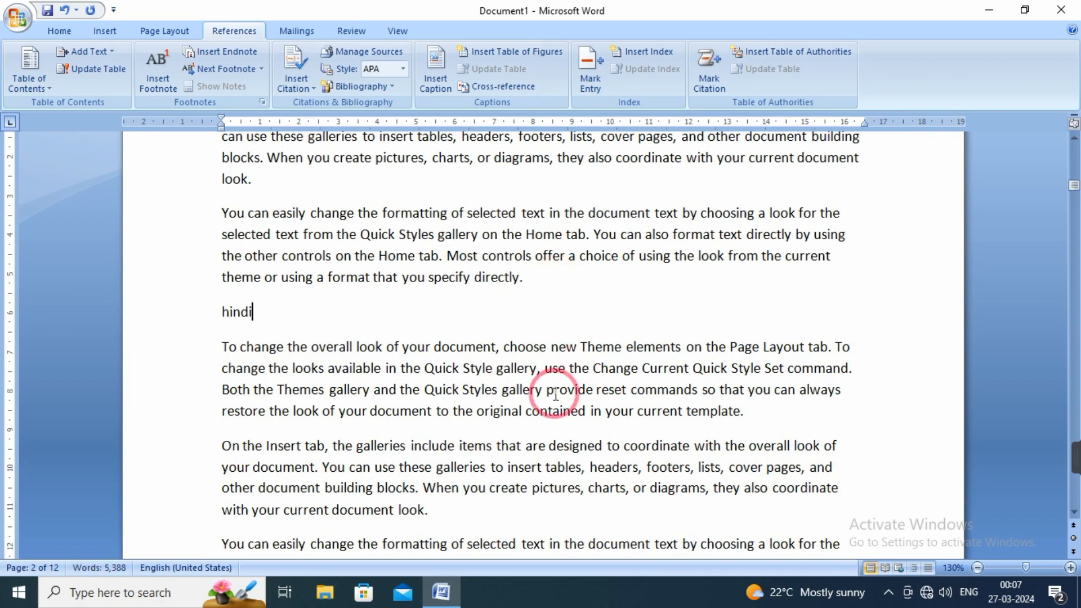
left_click(421, 389)
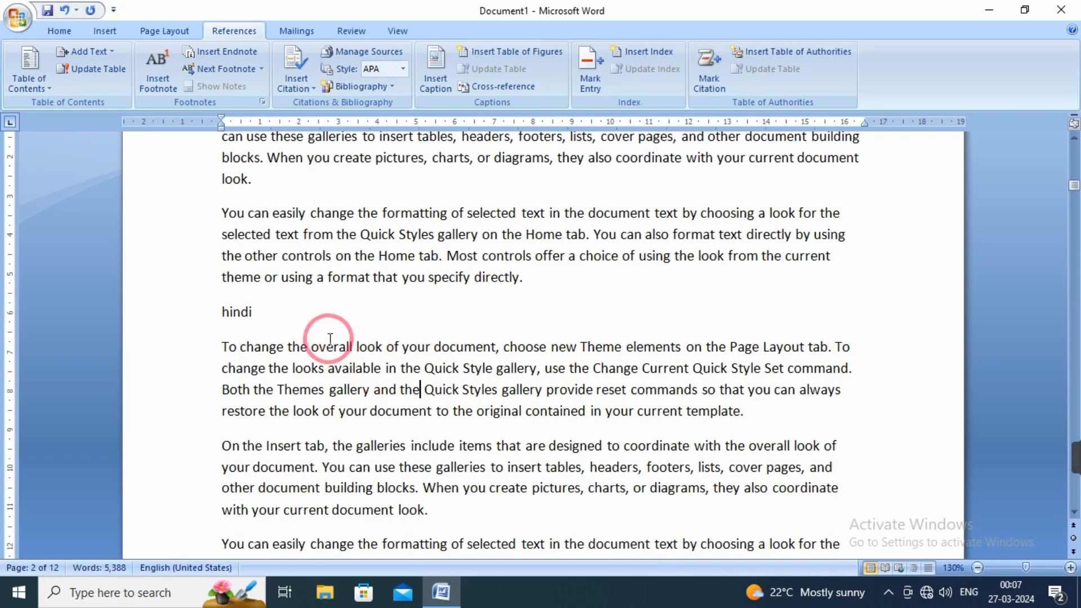
Add the "hindi" line on page 2 to the table of contents as a Level 2 entry.
double_click(250, 308)
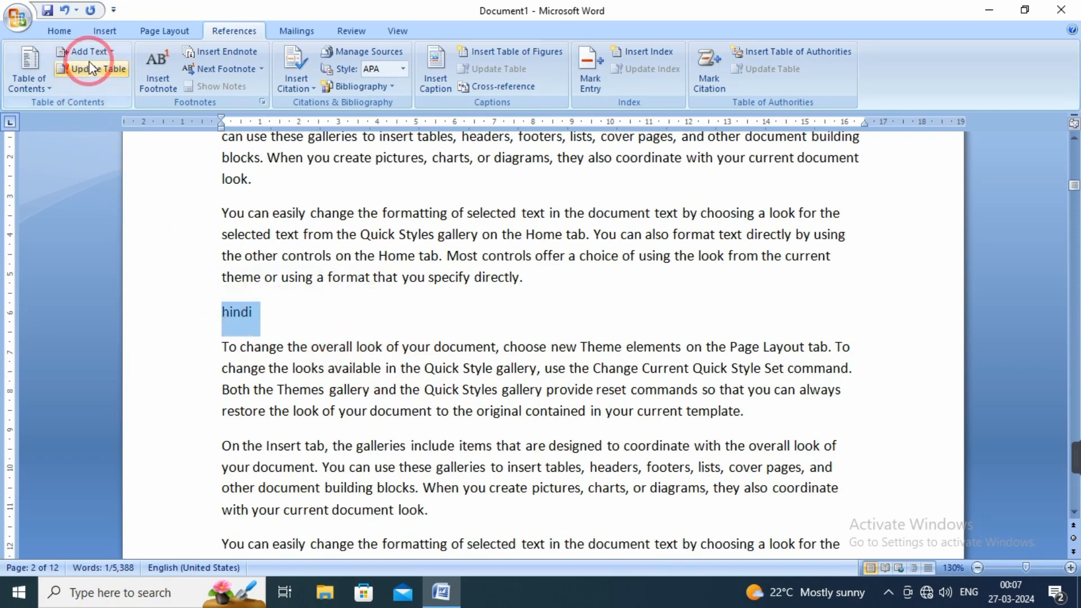
left_click(108, 54)
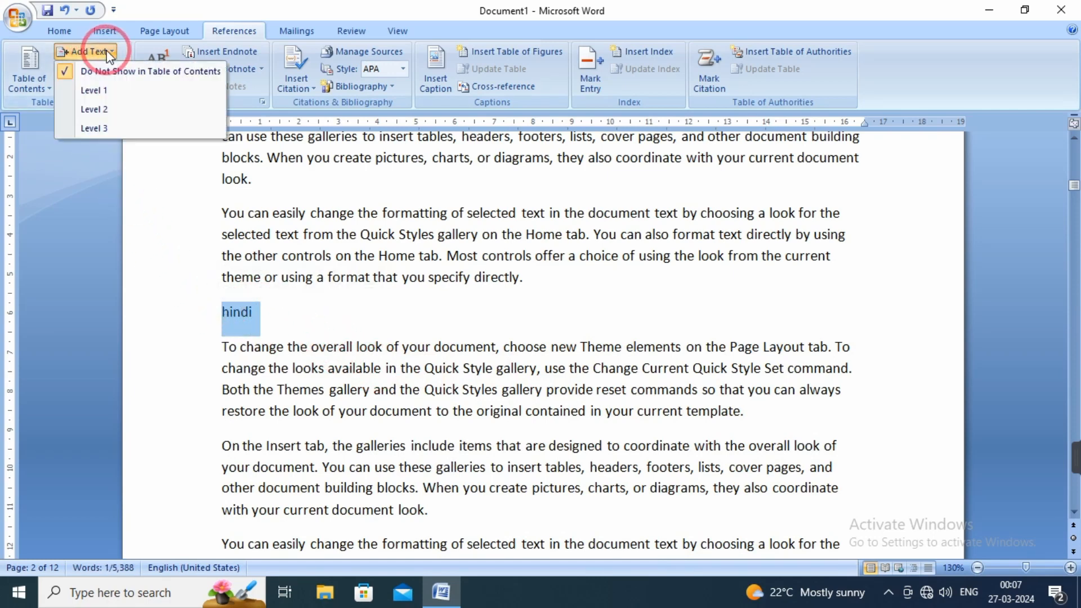
left_click(109, 111)
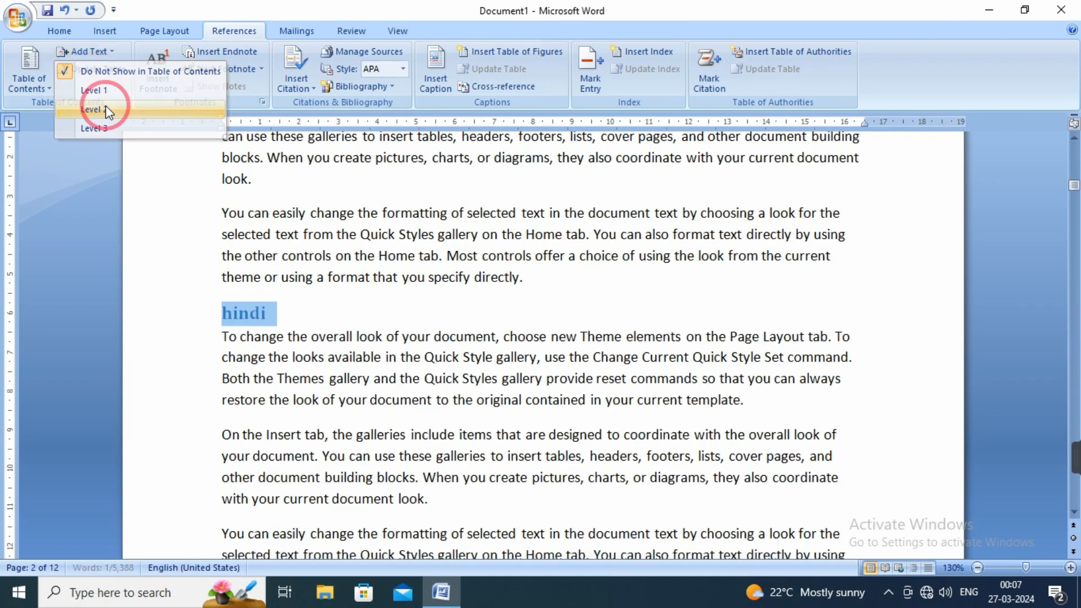
left_click(381, 457)
Enter "English" on the blank line below the first paragraph on page 3 and mark it as a Level 2 table of contents entry.
scroll(381, 460, "down", 10)
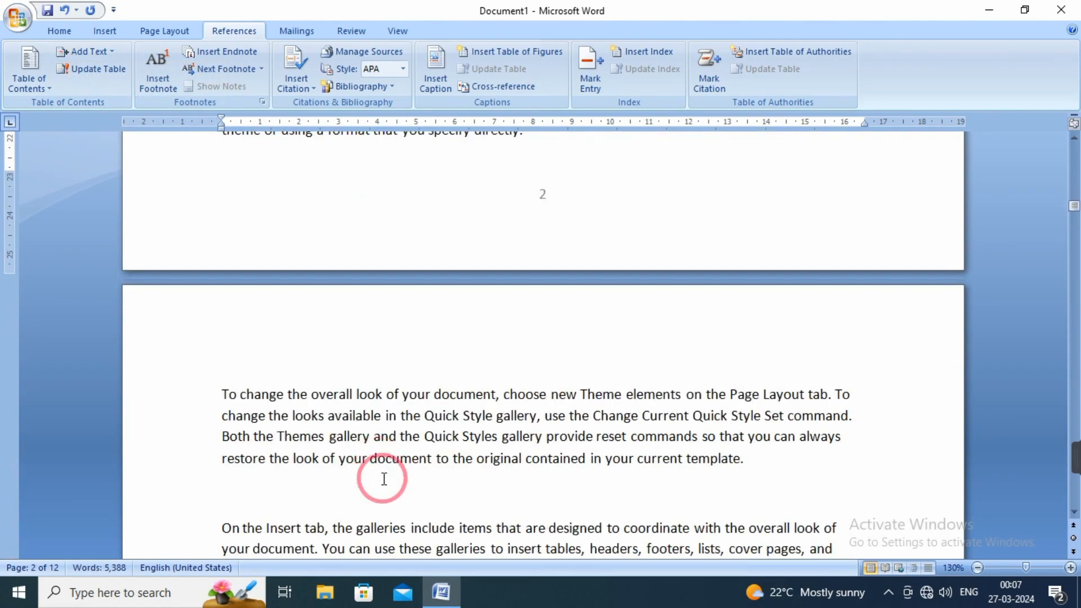
left_click(244, 495)
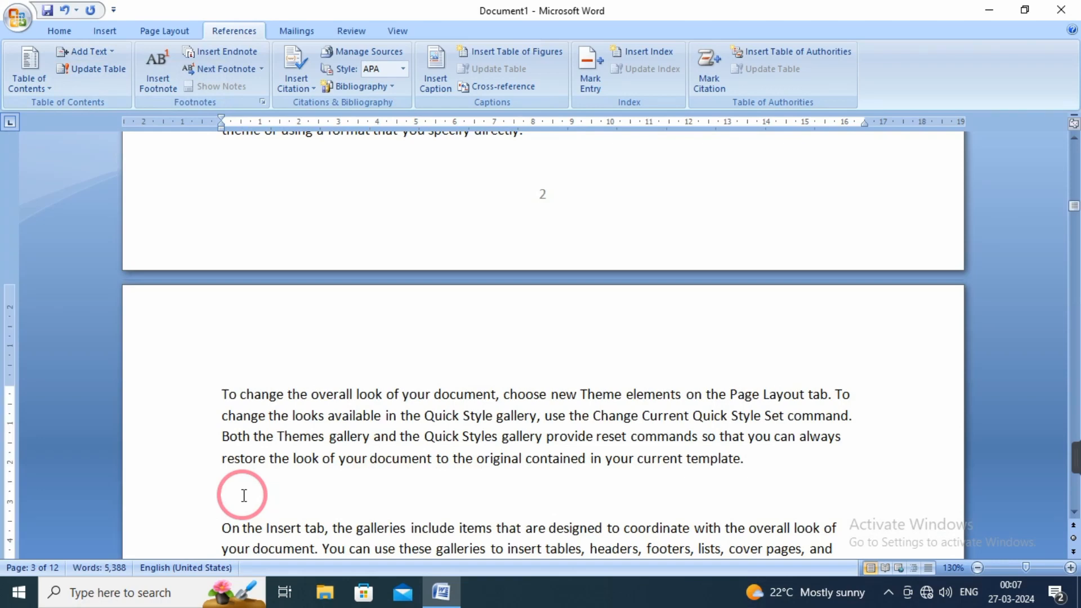
type("en")
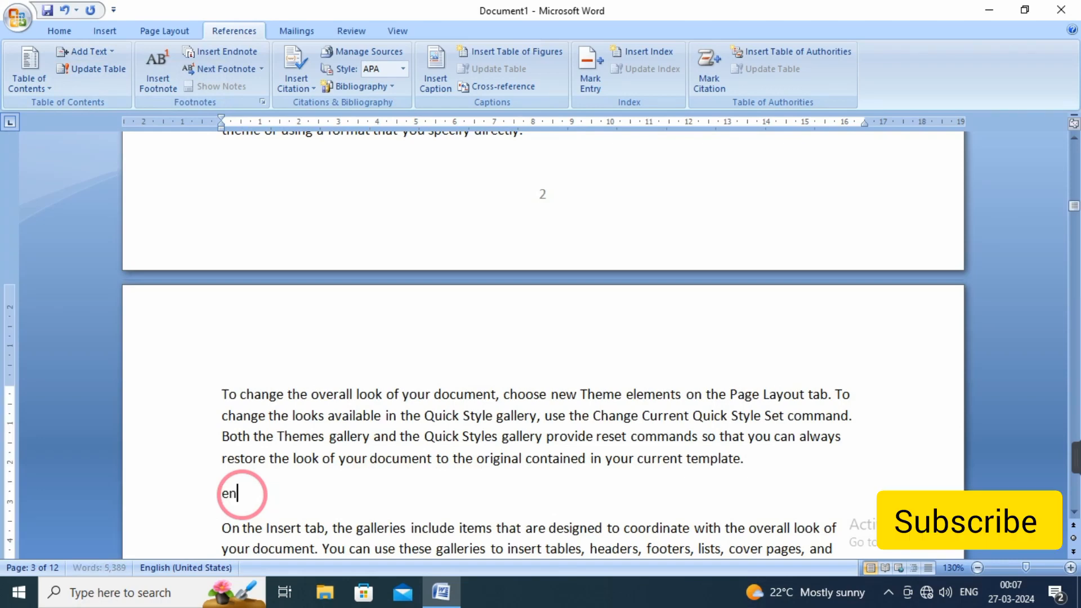
type("gk")
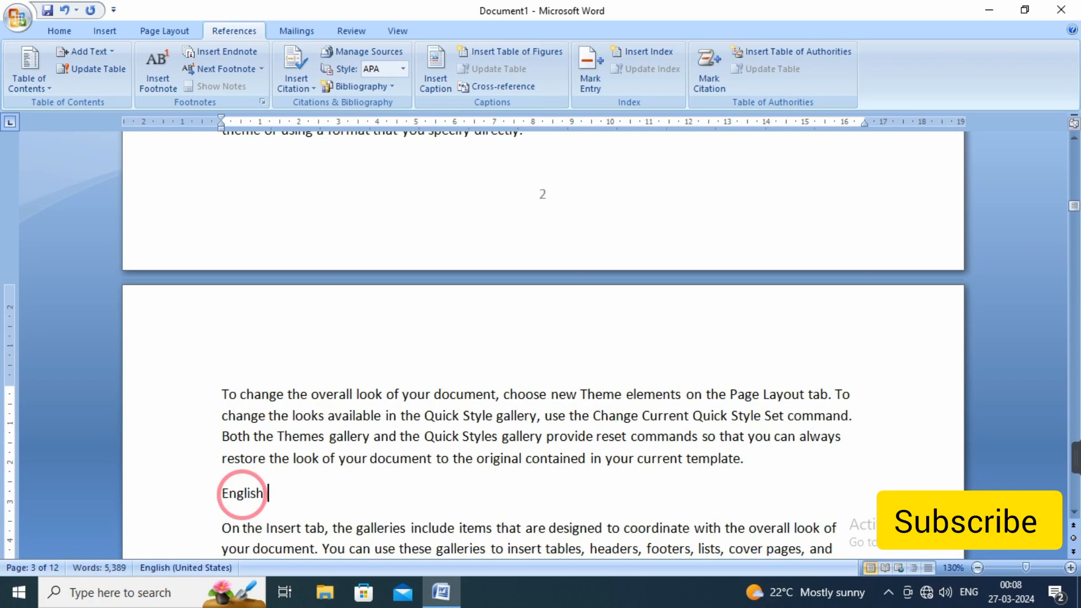
left_click_drag(270, 494, 217, 491)
left_click(109, 52)
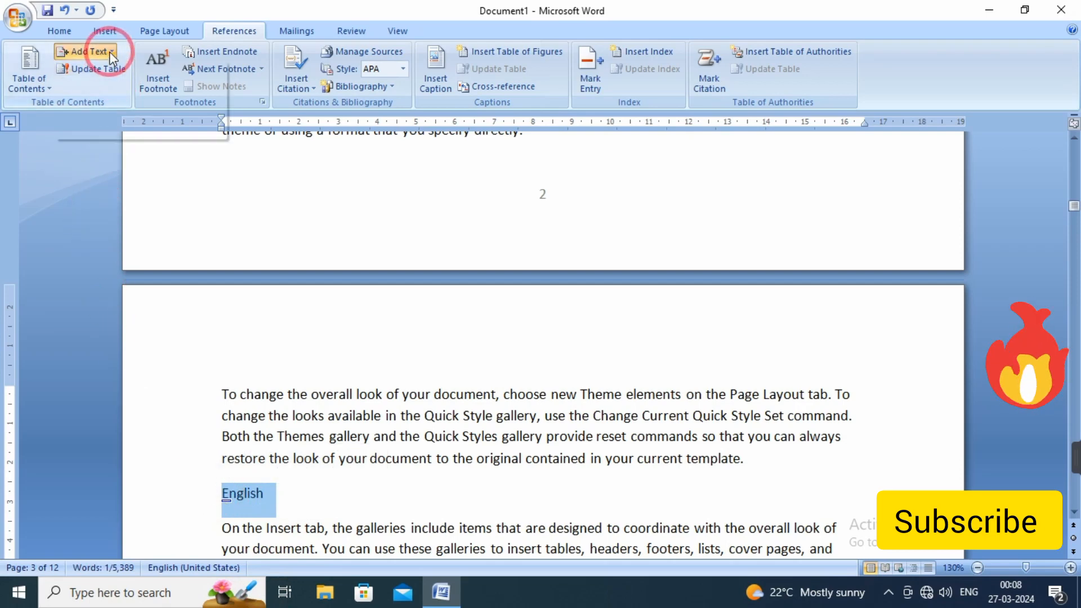
left_click(105, 110)
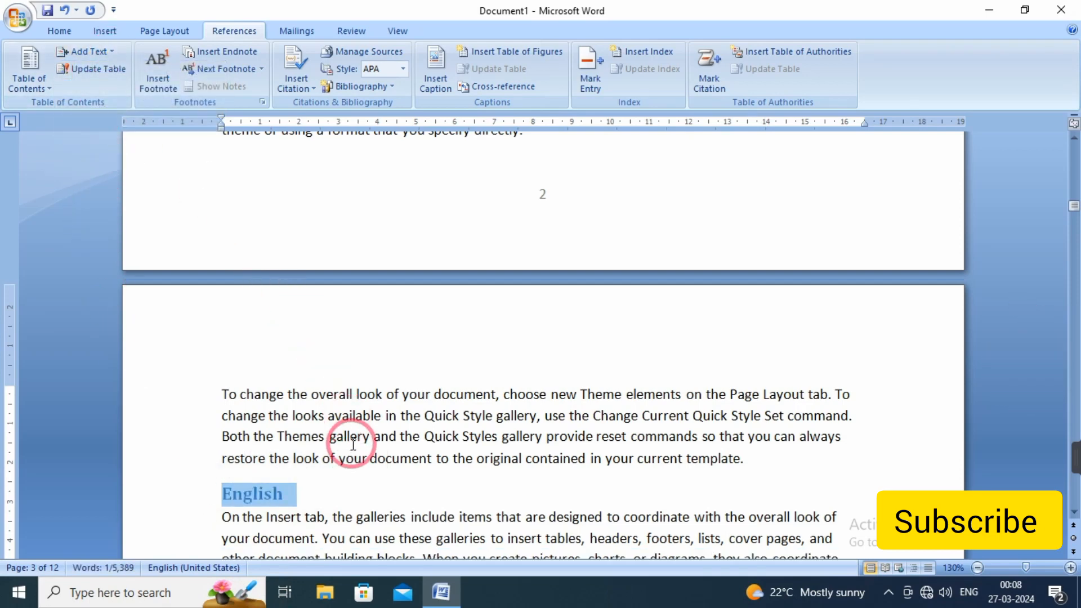
Update the entire table of contents on page 1, including its entries as well as the page numbers.
scroll(434, 459, "up", 3)
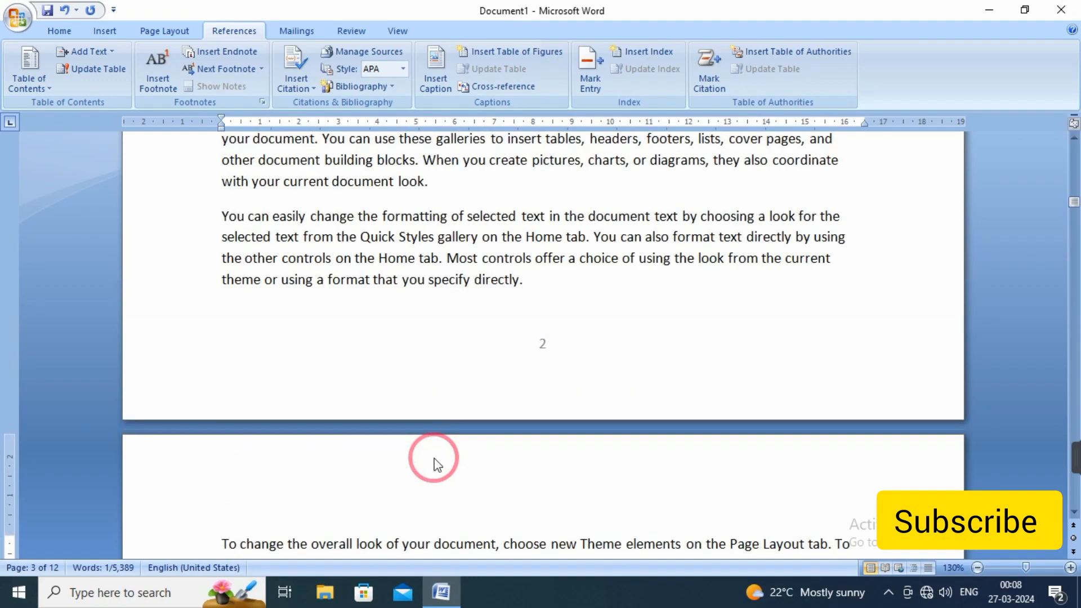
left_click(175, 211)
left_click(90, 52)
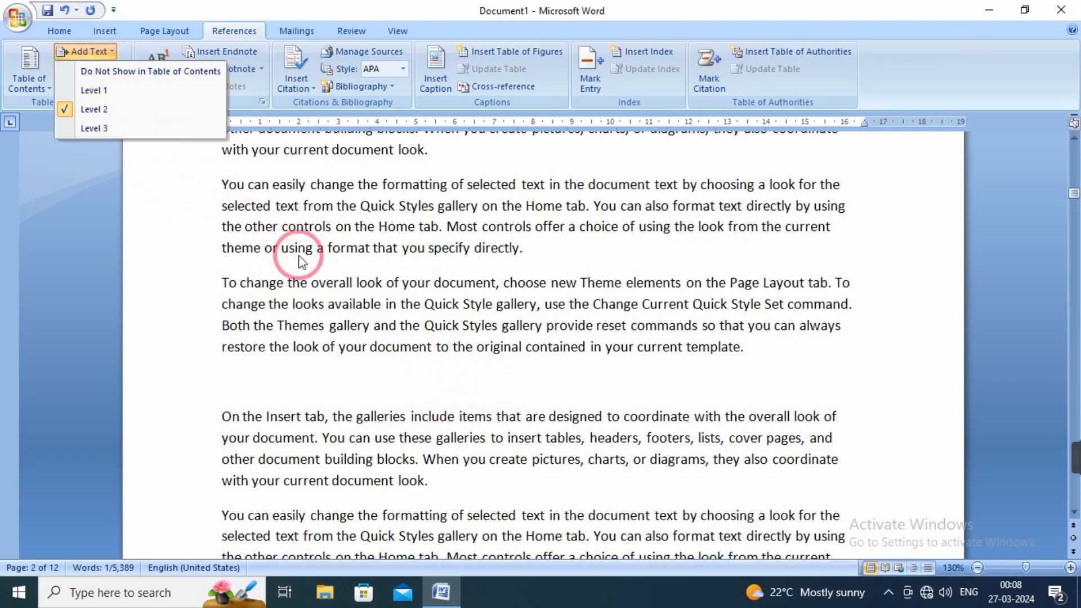
left_click(517, 419)
scroll(501, 380, "up", 10)
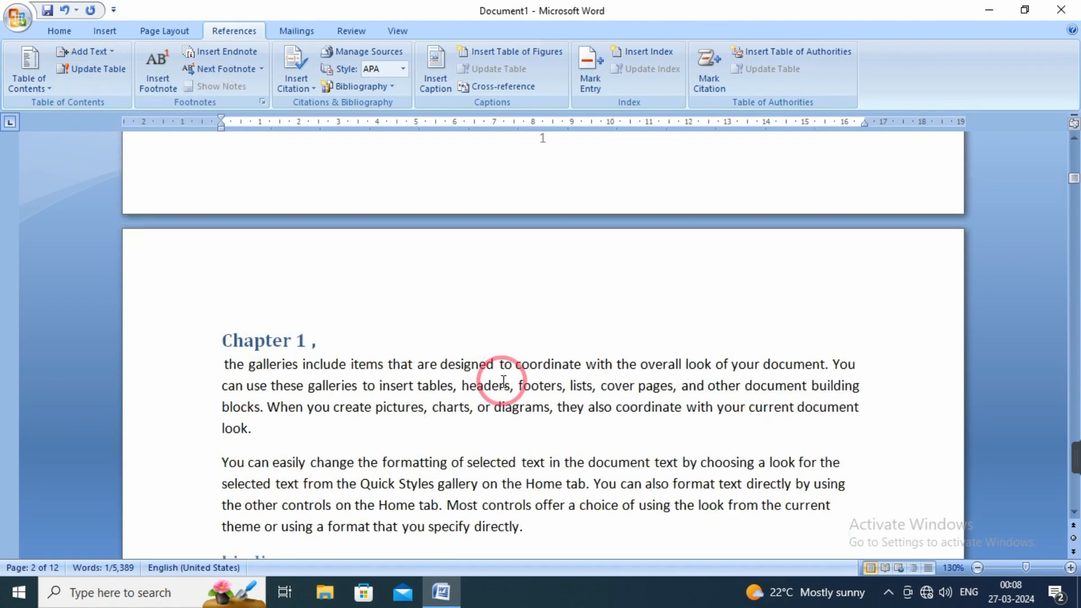
scroll(501, 380, "up", 5)
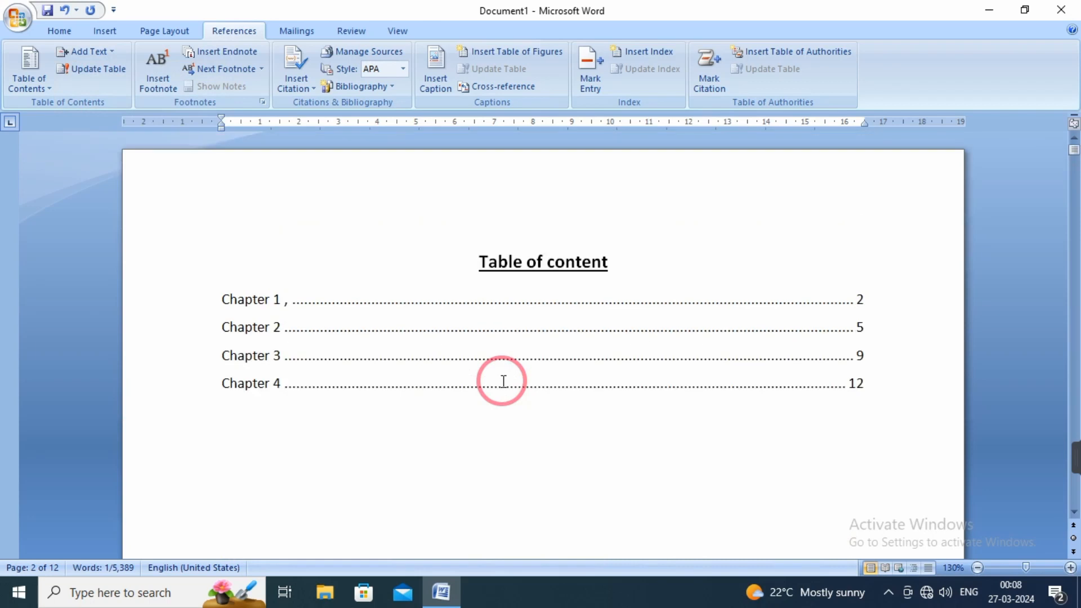
left_click(305, 319)
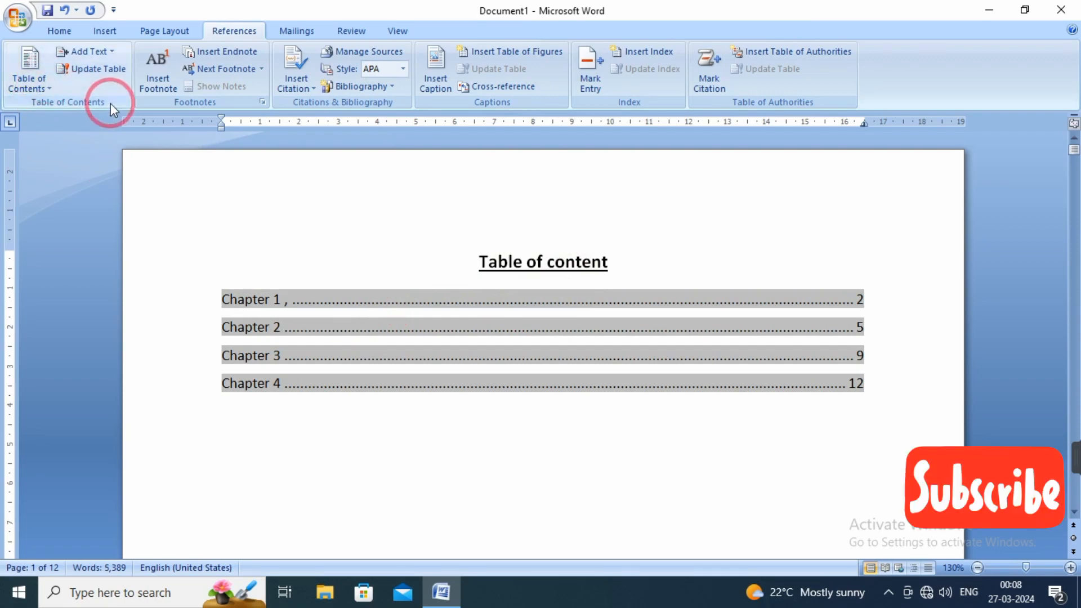
left_click(93, 73)
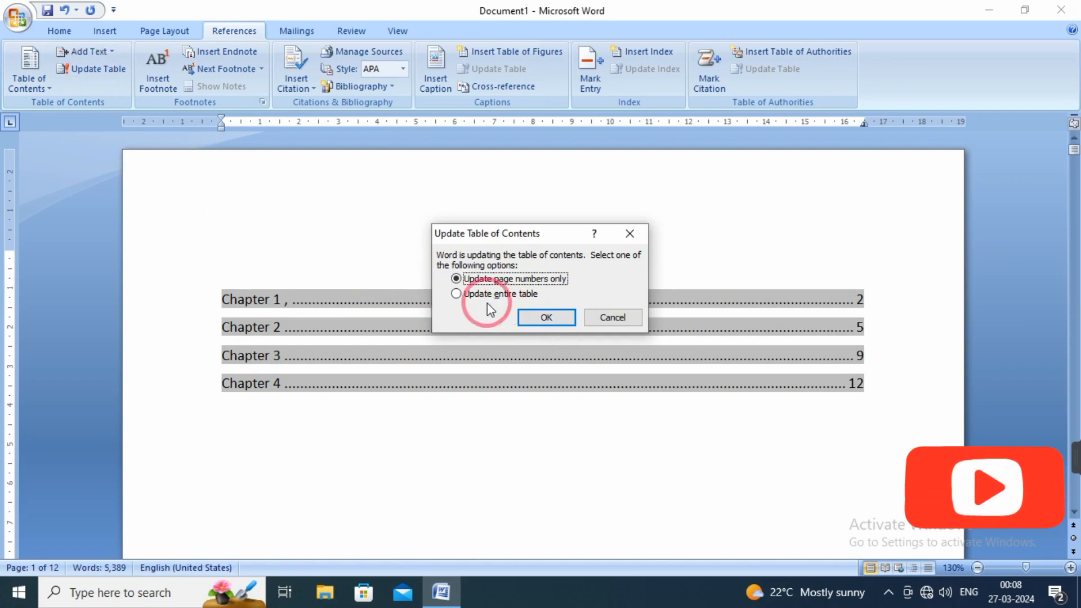
left_click(463, 296)
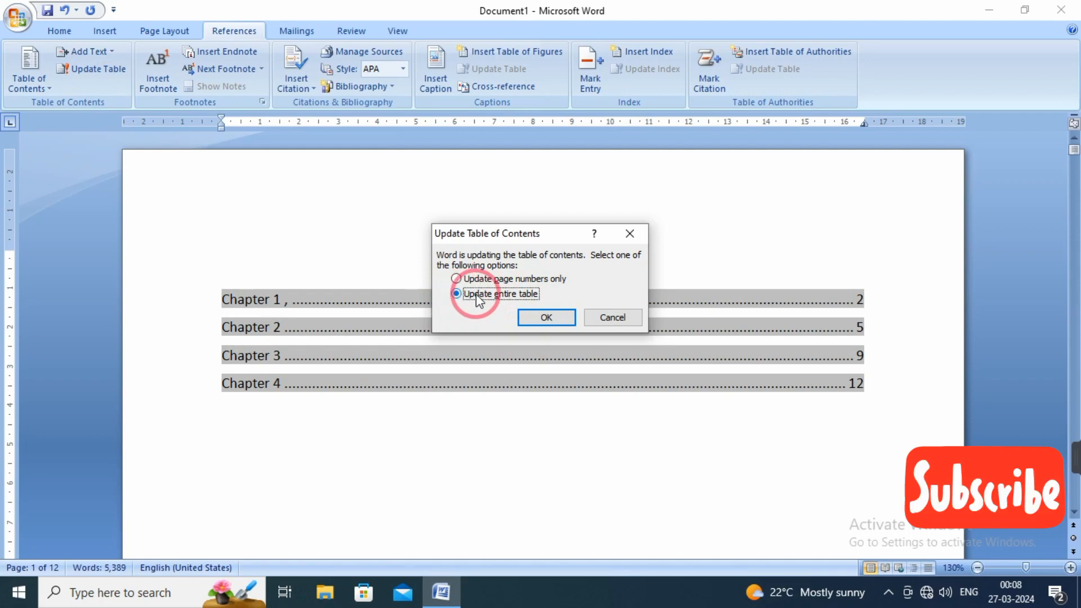
left_click(552, 316)
left_click(360, 487)
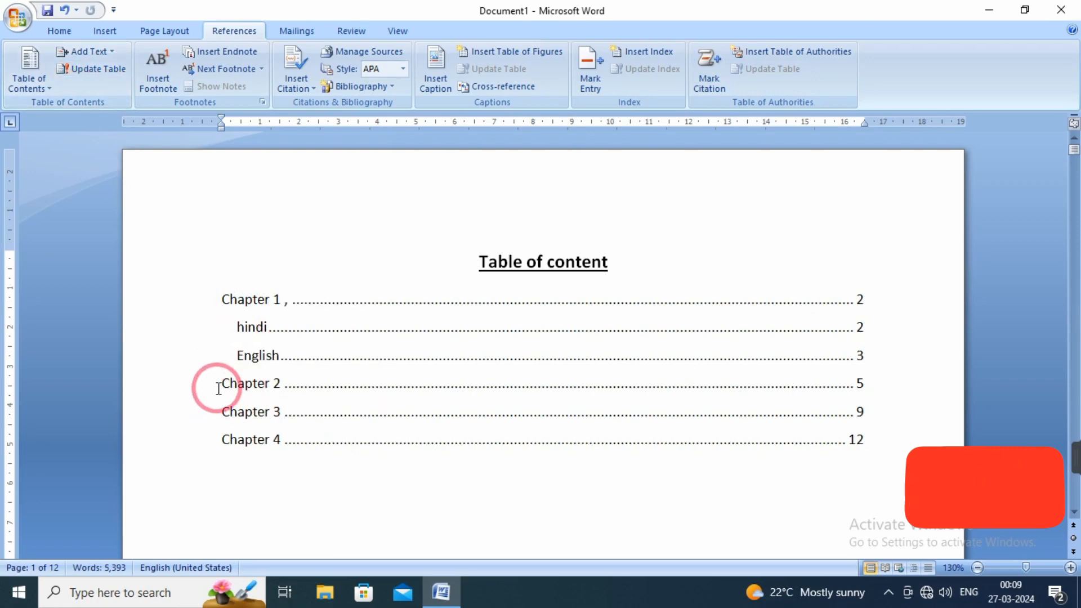
Follow the Chapter 3 link in the table of contents to reach its heading.
scroll(473, 442, "down", 6)
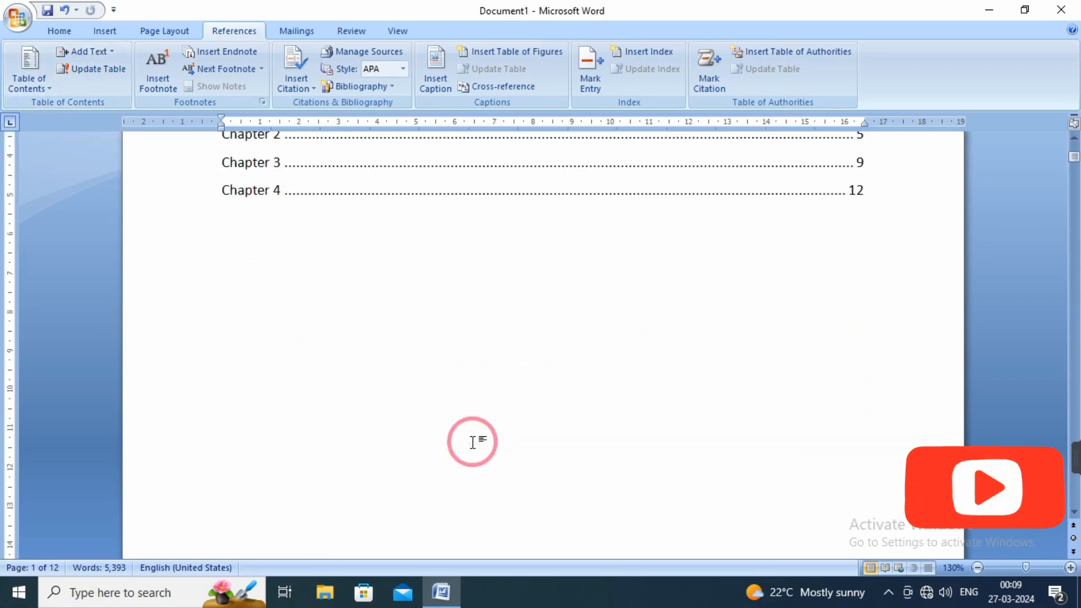
scroll(473, 442, "up", 1)
scroll(472, 442, "up", 3)
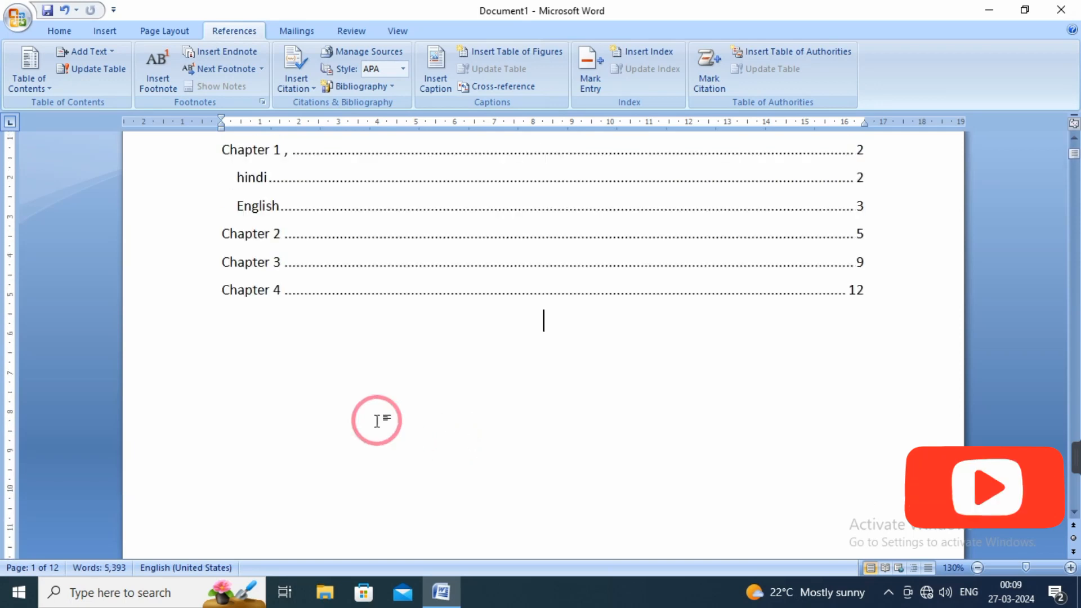
left_click(243, 274, "ctrl")
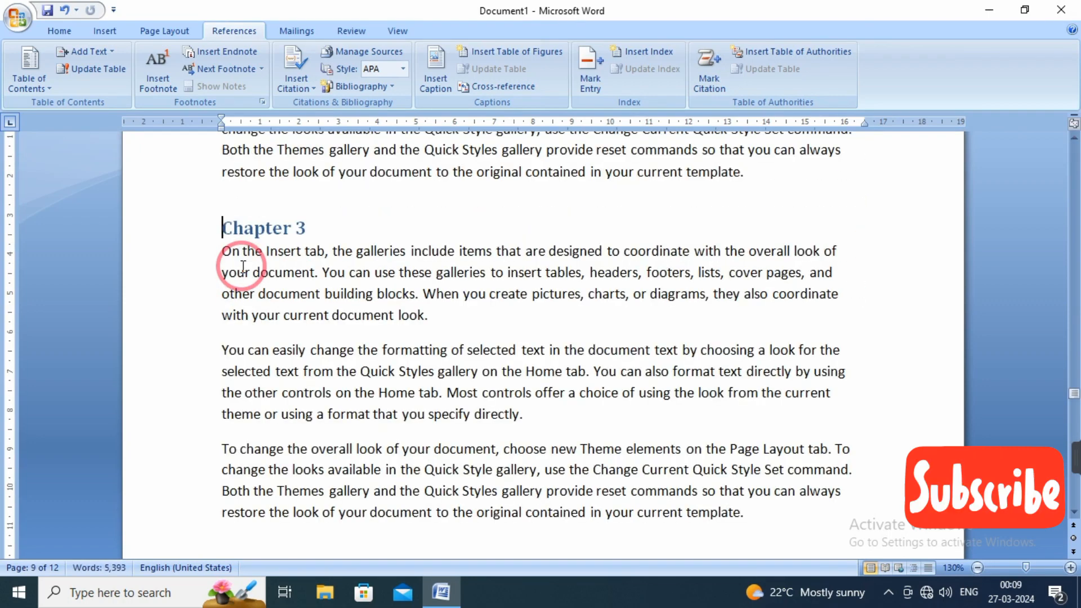
Enter "Science" on a new line below the second paragraph of Chapter 3 and mark it as a Level 2 table of contents entry.
left_click(548, 419)
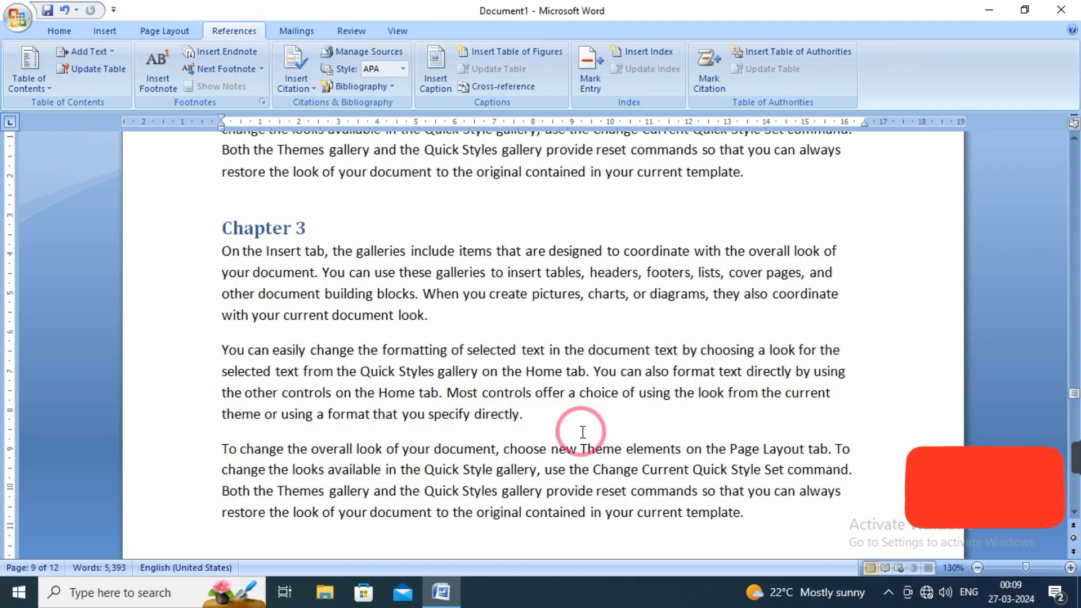
key("Return")
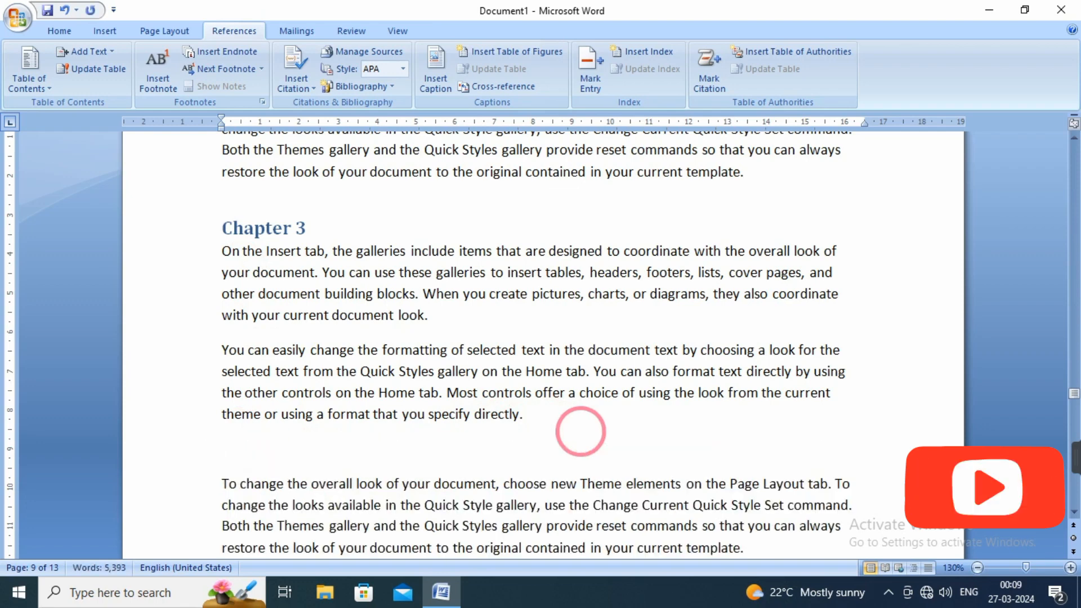
type("sci")
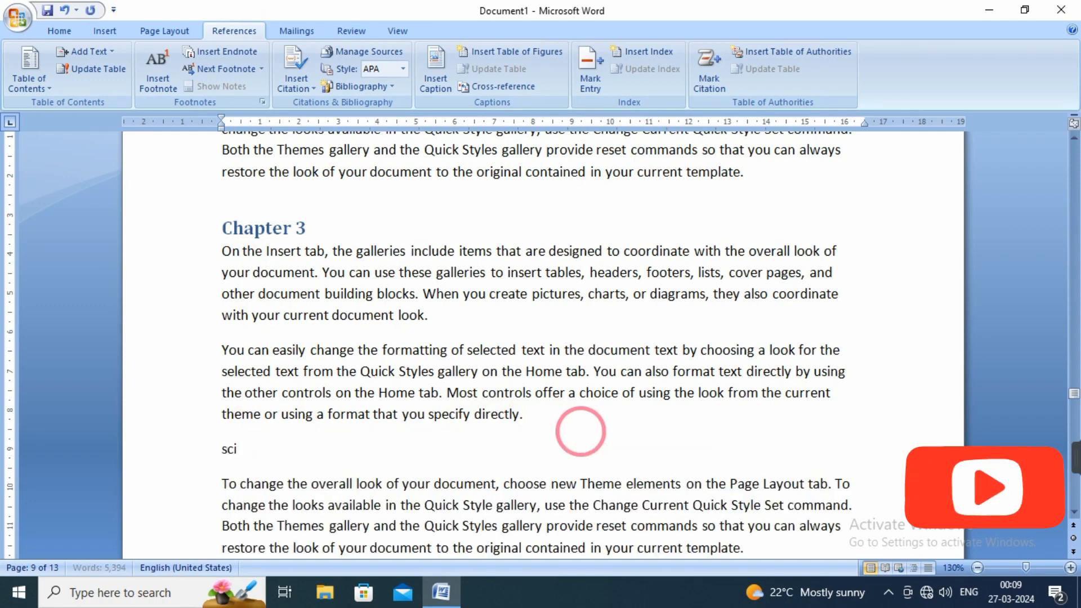
type("ence")
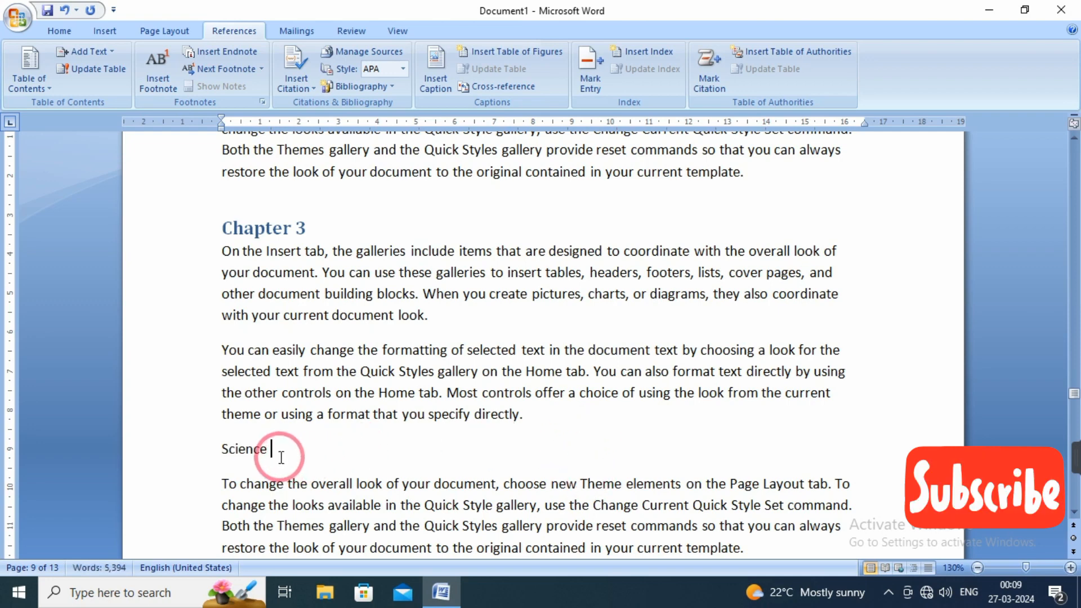
left_click_drag(272, 450, 214, 458)
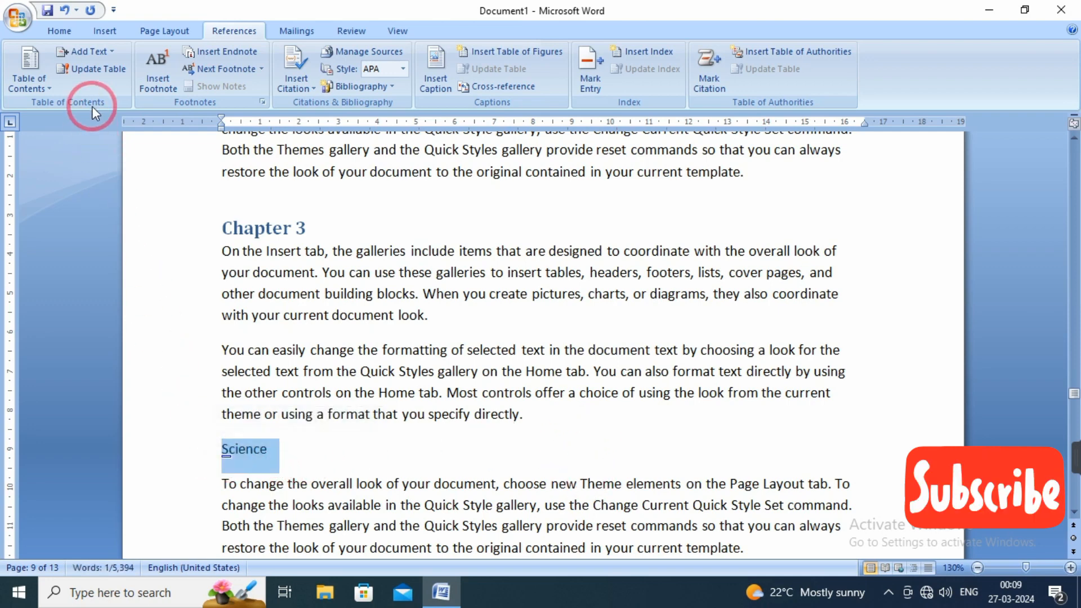
left_click(107, 53)
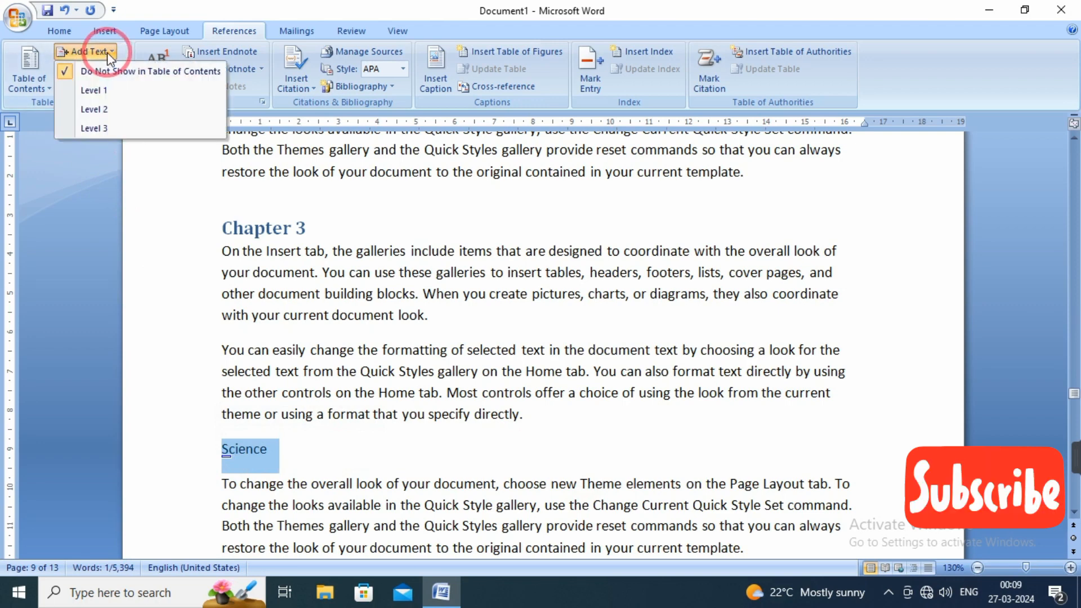
left_click(116, 109)
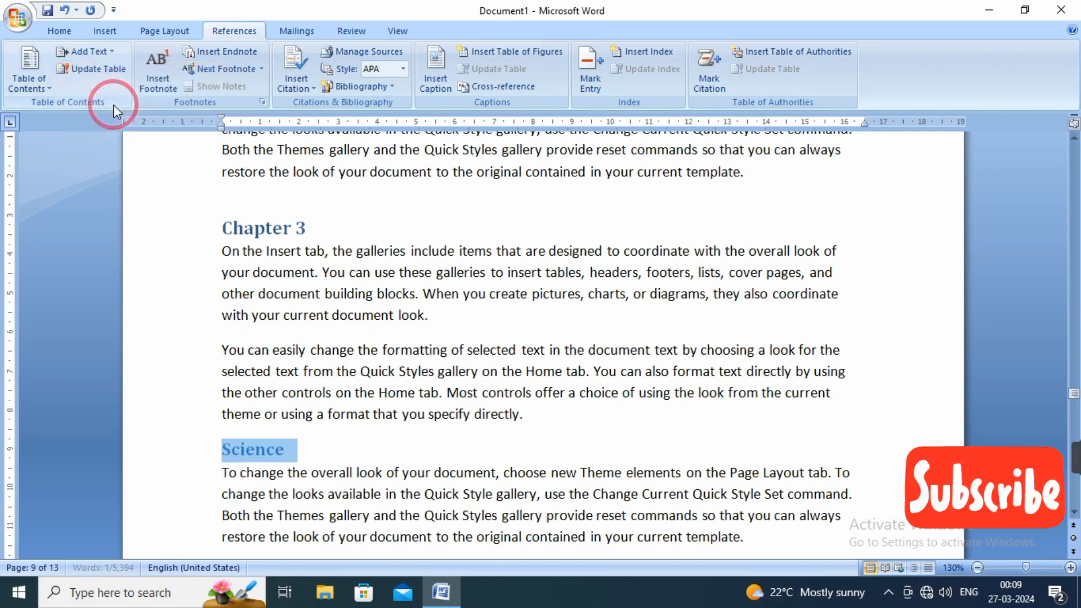
left_click(387, 471)
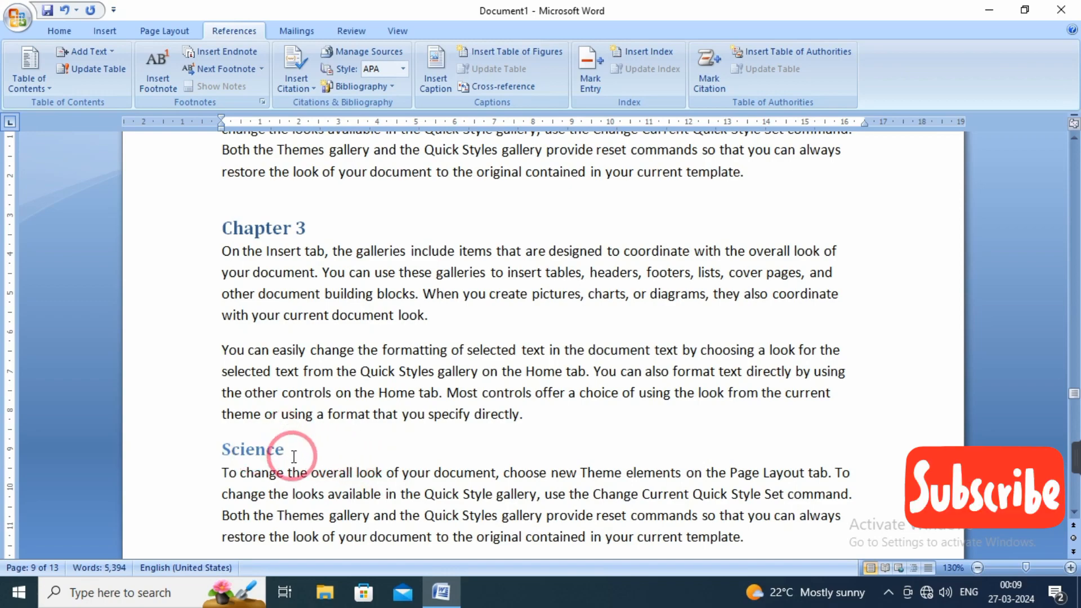
Enter "Biology" on a new line below the first paragraph on page 10 and mark it as a Level 3 table of contents entry.
scroll(289, 454, "down", 2)
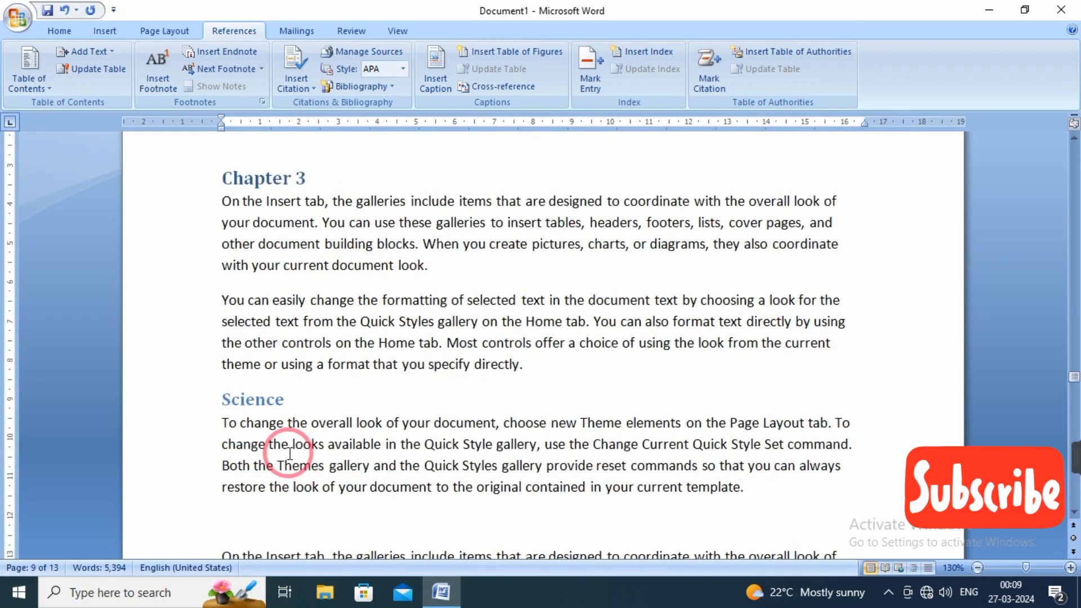
scroll(342, 422, "down", 4)
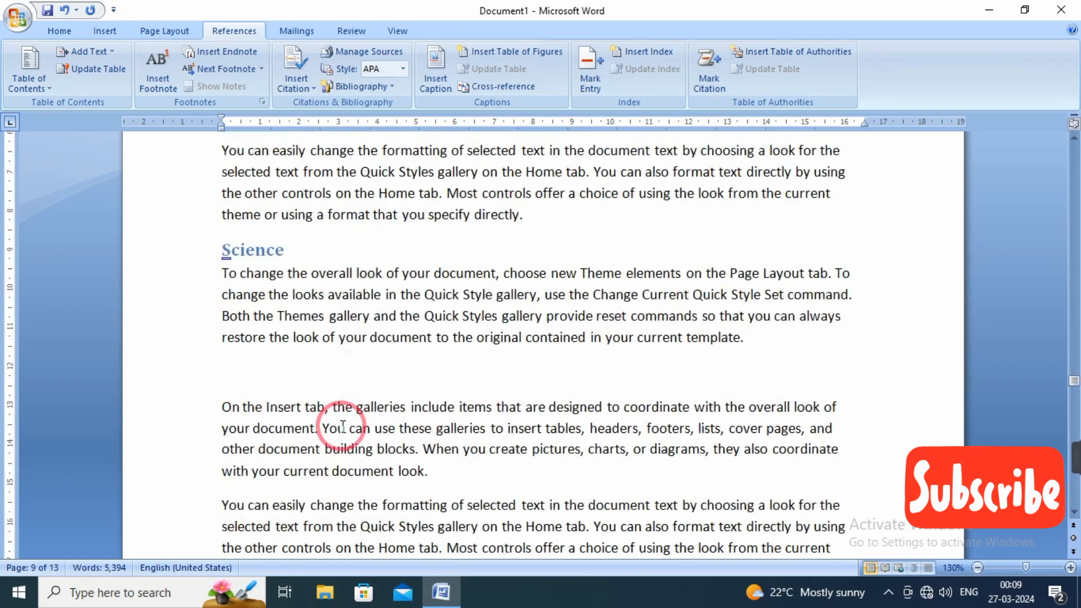
scroll(540, 491, "down", 9)
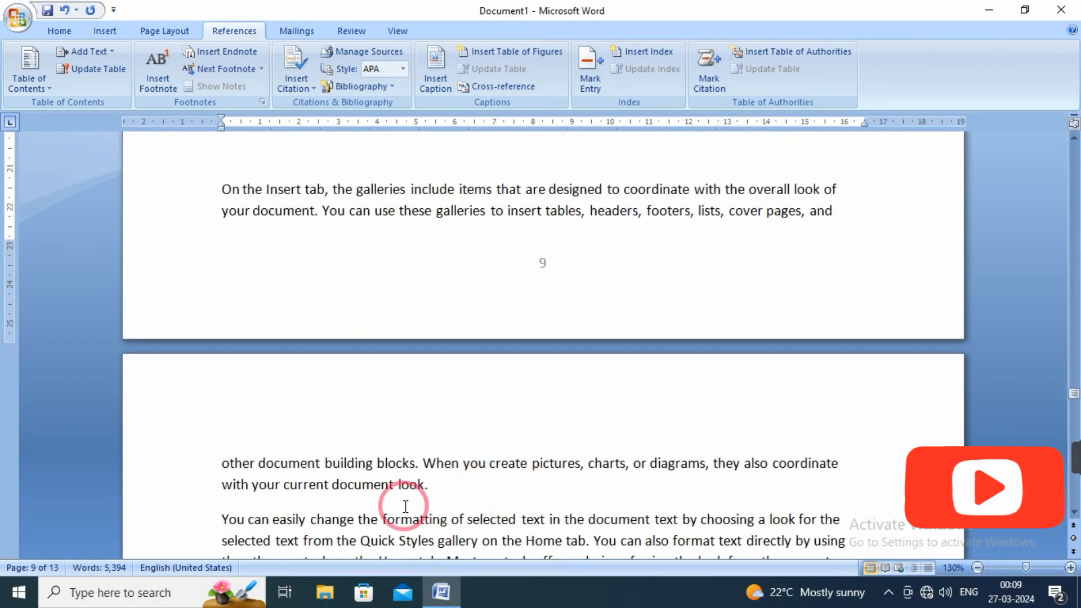
left_click(444, 496)
key("Return")
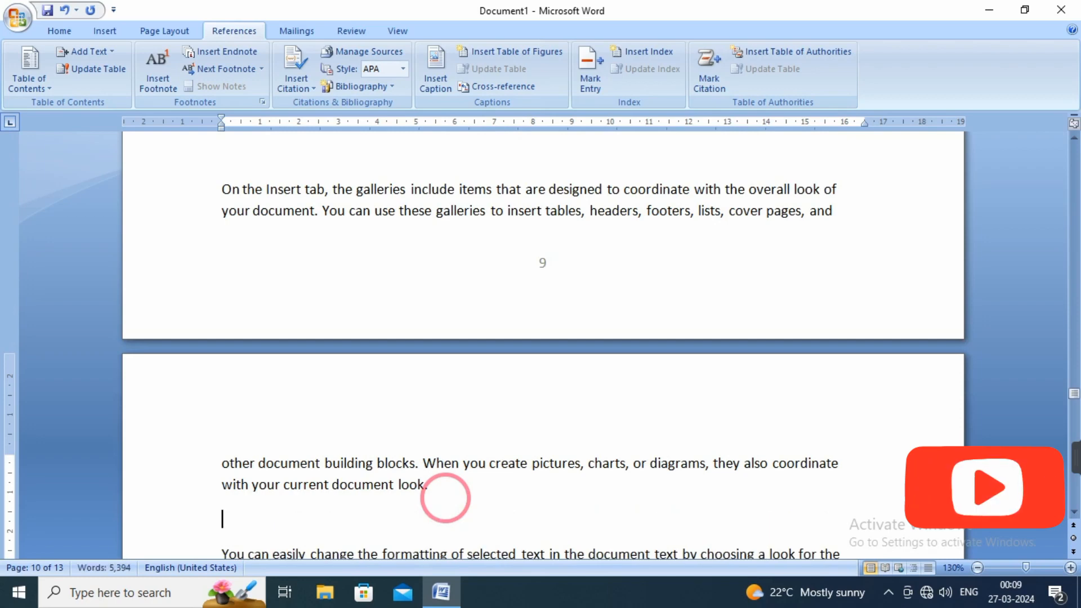
type("biolo")
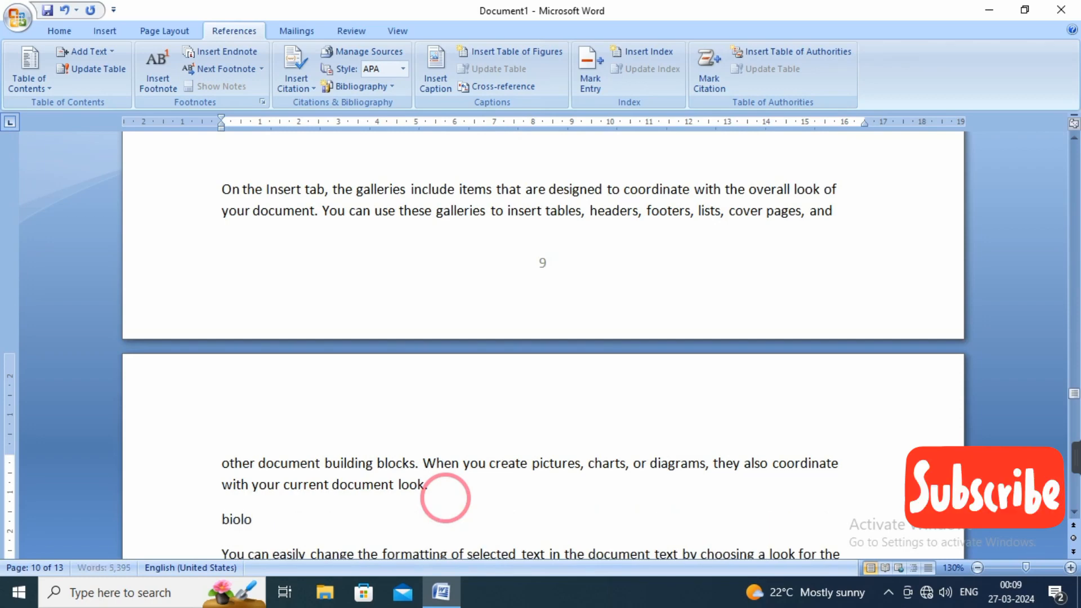
type("gy")
left_click_drag(278, 519, 212, 523)
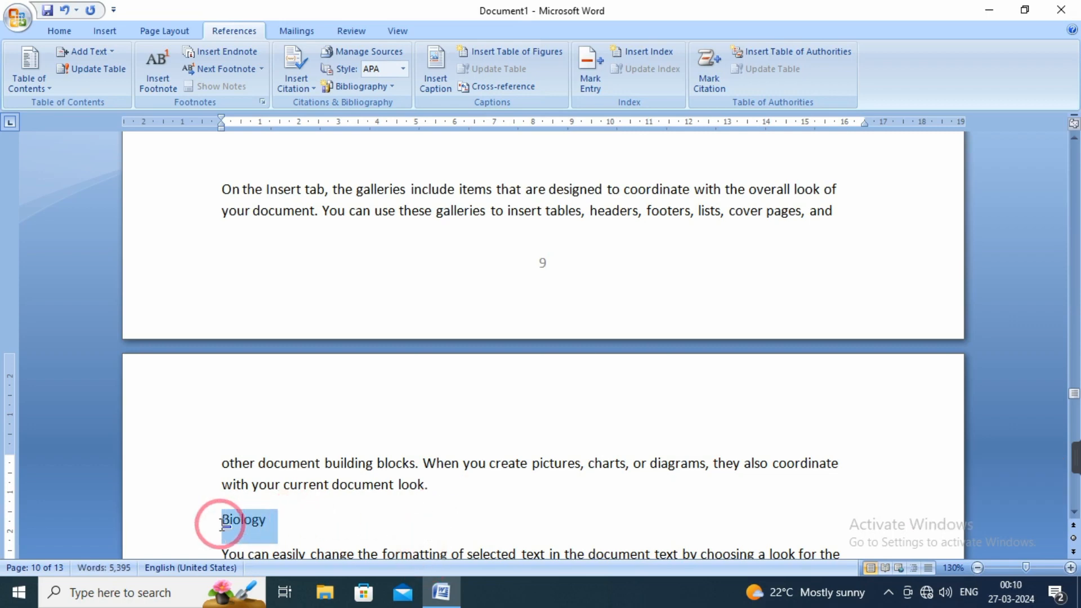
left_click(108, 52)
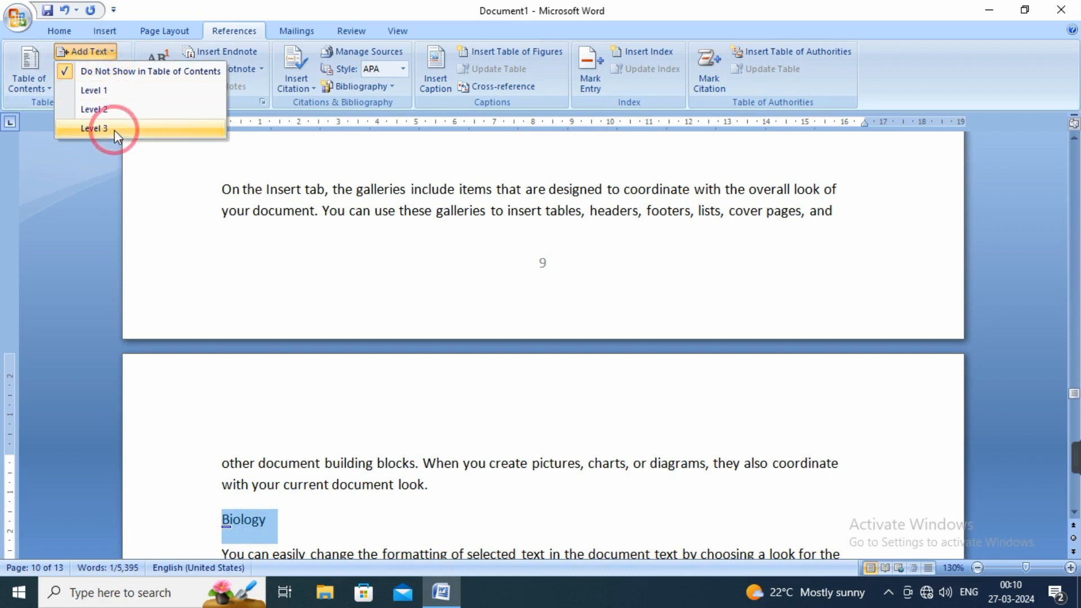
left_click(114, 130)
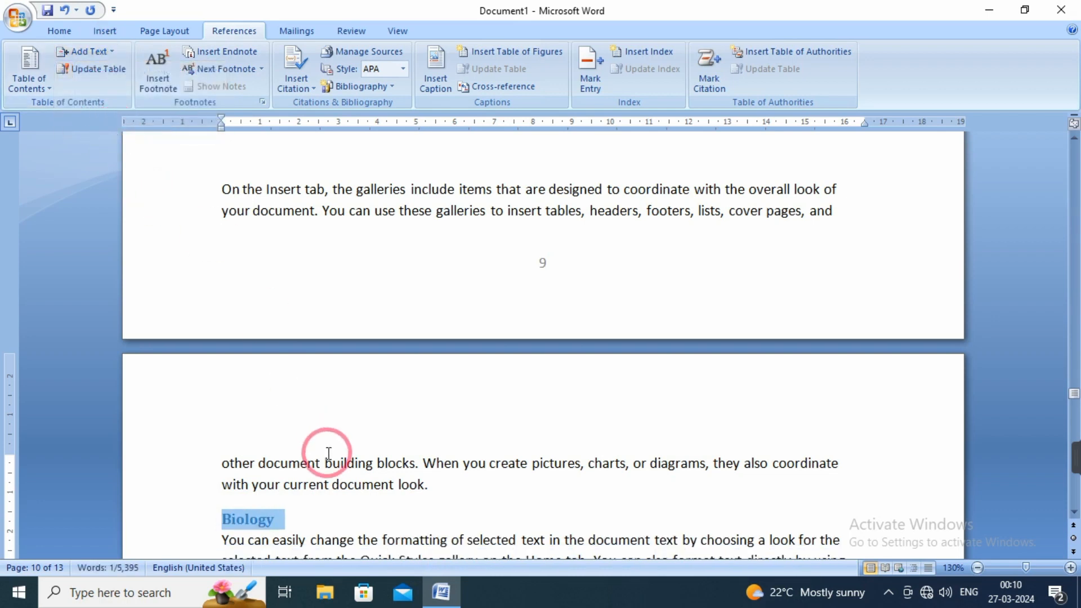
left_click(331, 518)
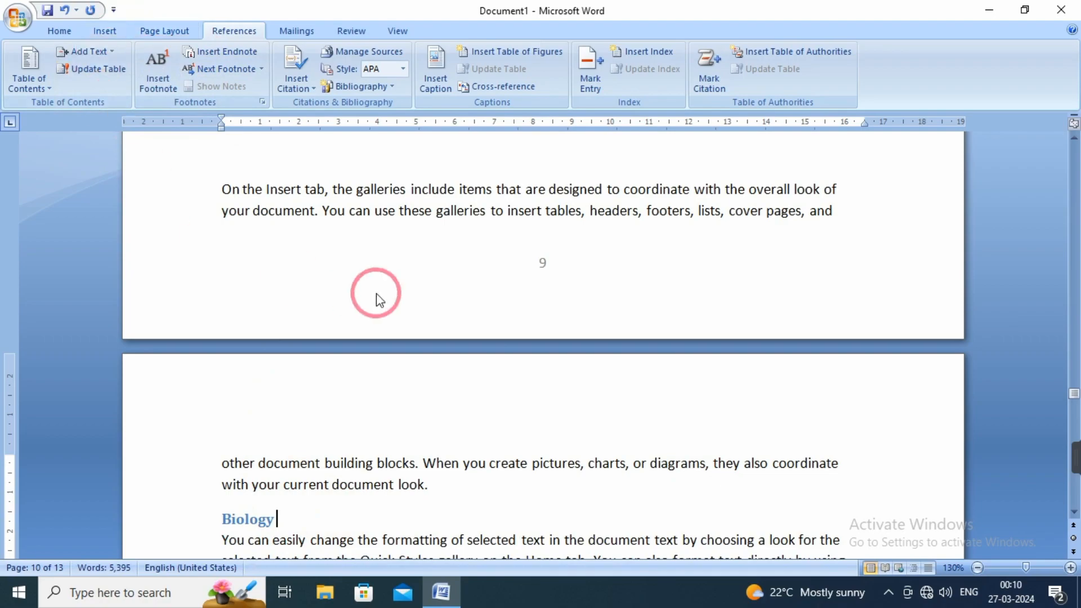
Update the entire table of contents on page 1 to include the new Chapter 3 sub-entries.
scroll(378, 300, "up", 20)
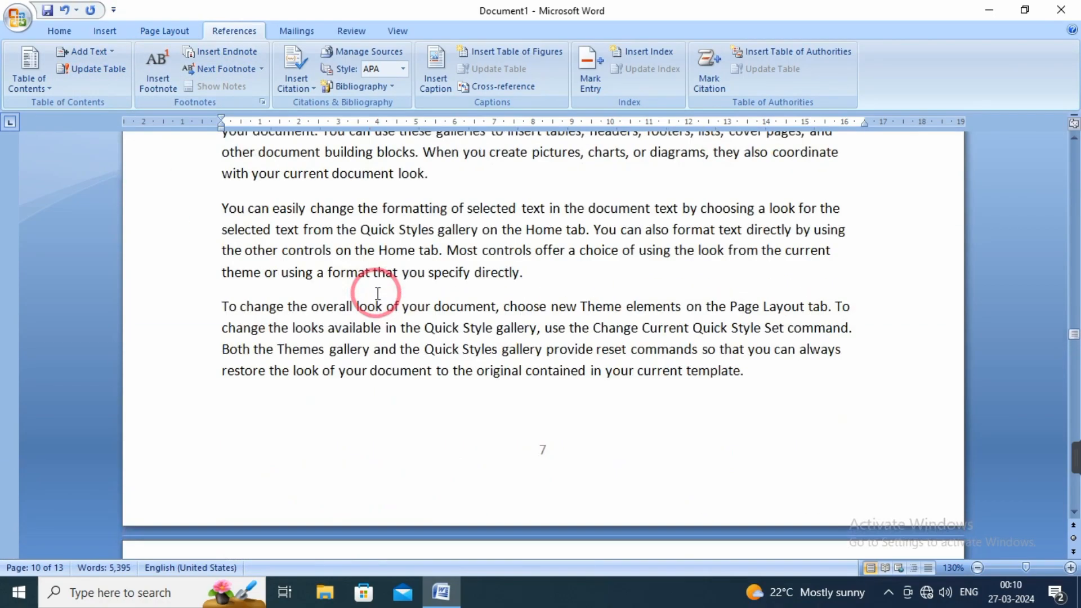
scroll(378, 294, "up", 15)
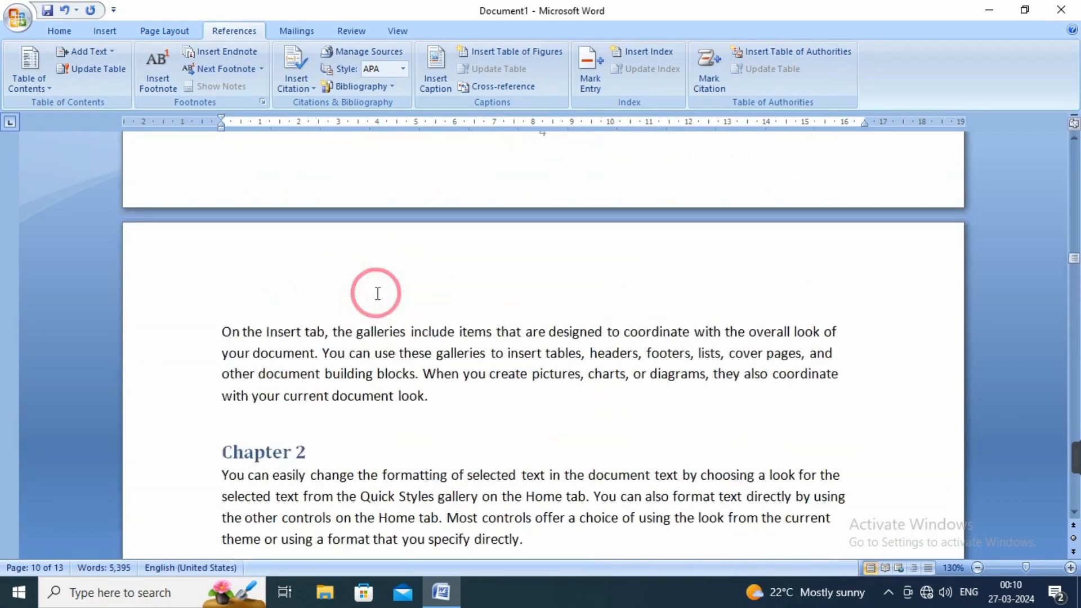
scroll(377, 293, "up", 15)
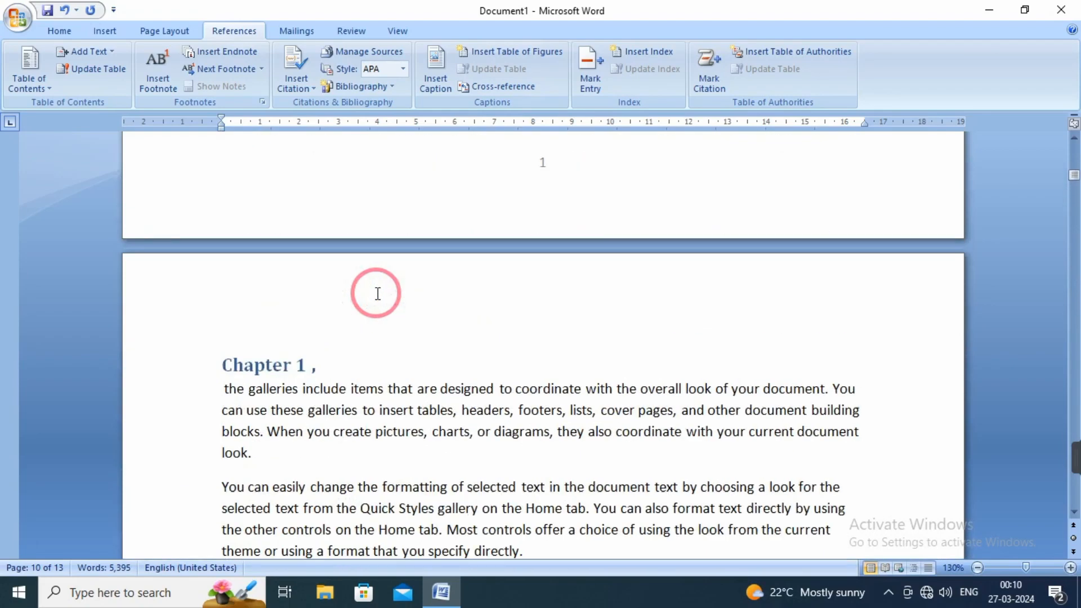
scroll(377, 293, "up", 15)
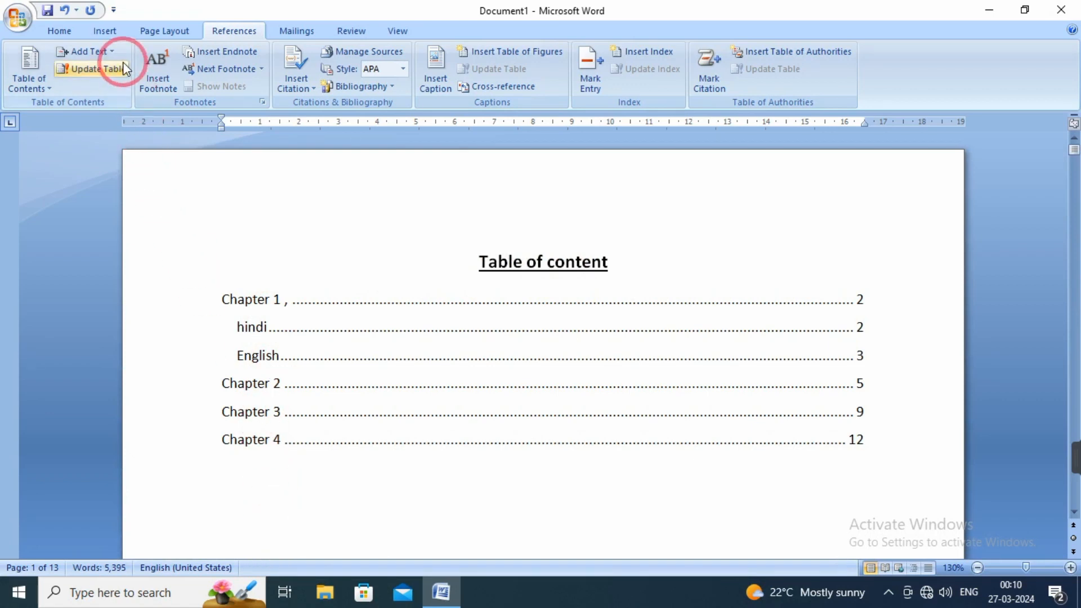
left_click(97, 70)
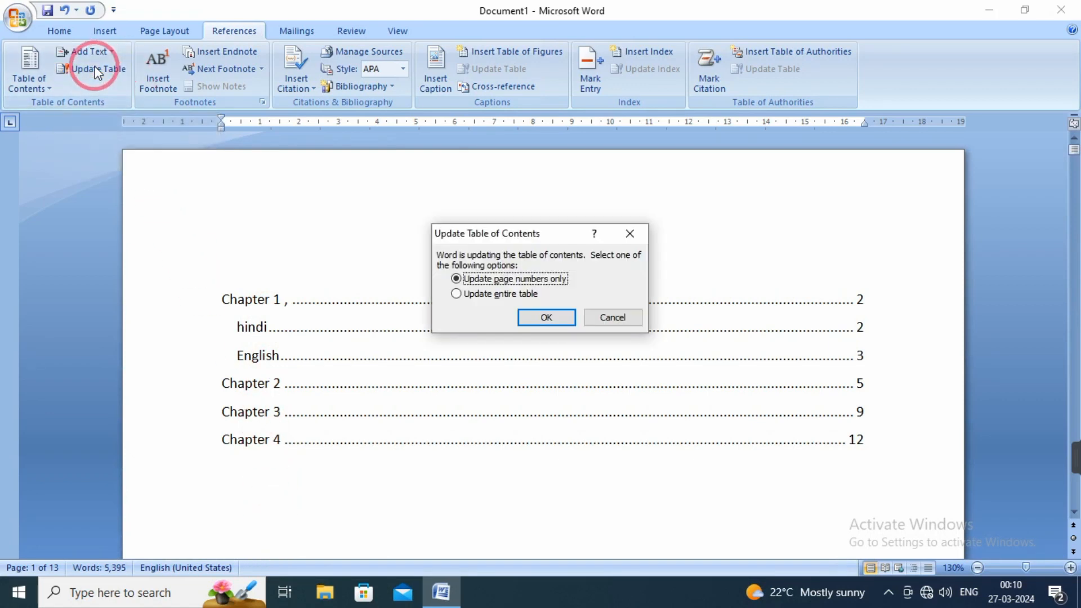
left_click(479, 292)
left_click(549, 324)
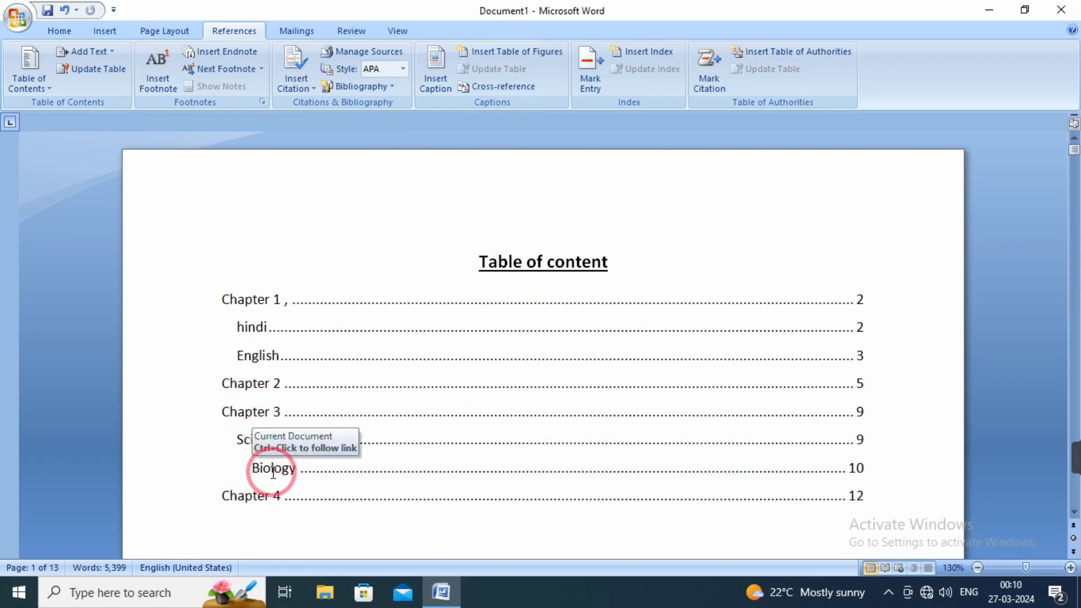
Replace the table of contents with one that shows 9 levels and check the levels offered for adding text.
left_click(112, 53)
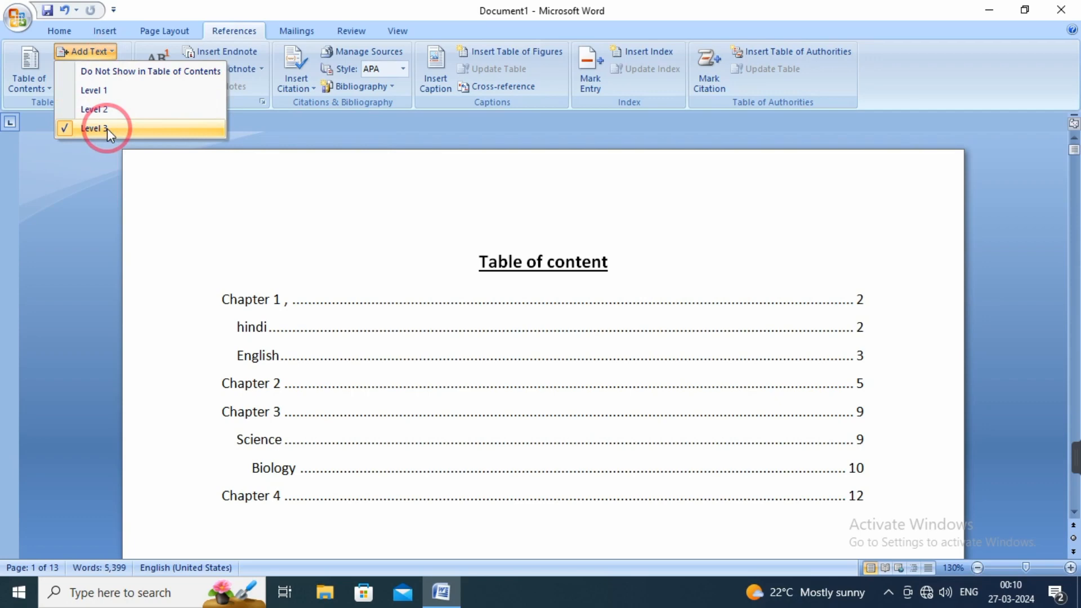
left_click(41, 89)
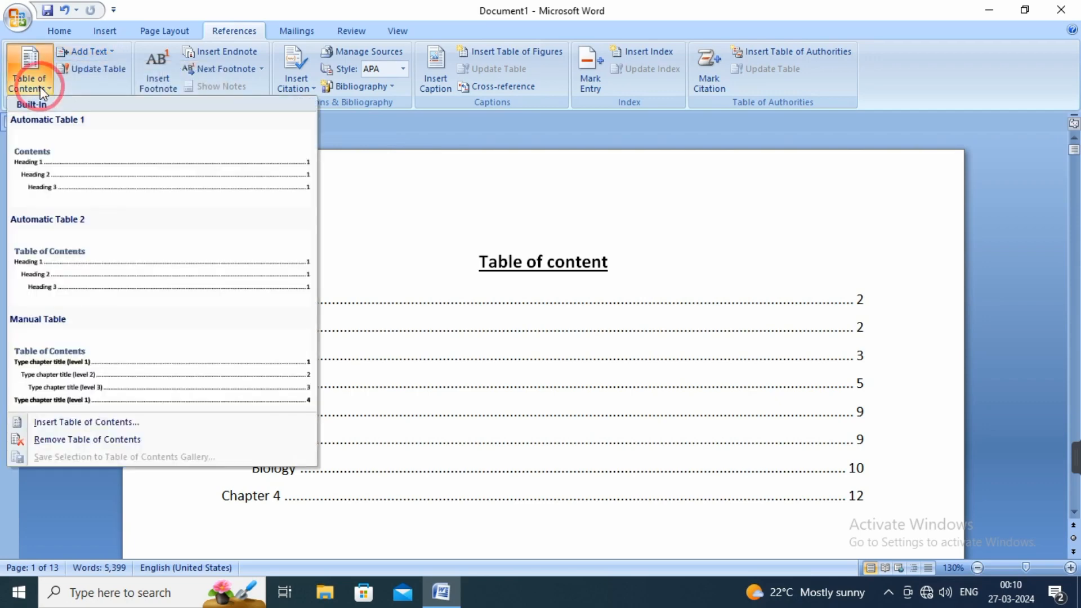
left_click(54, 423)
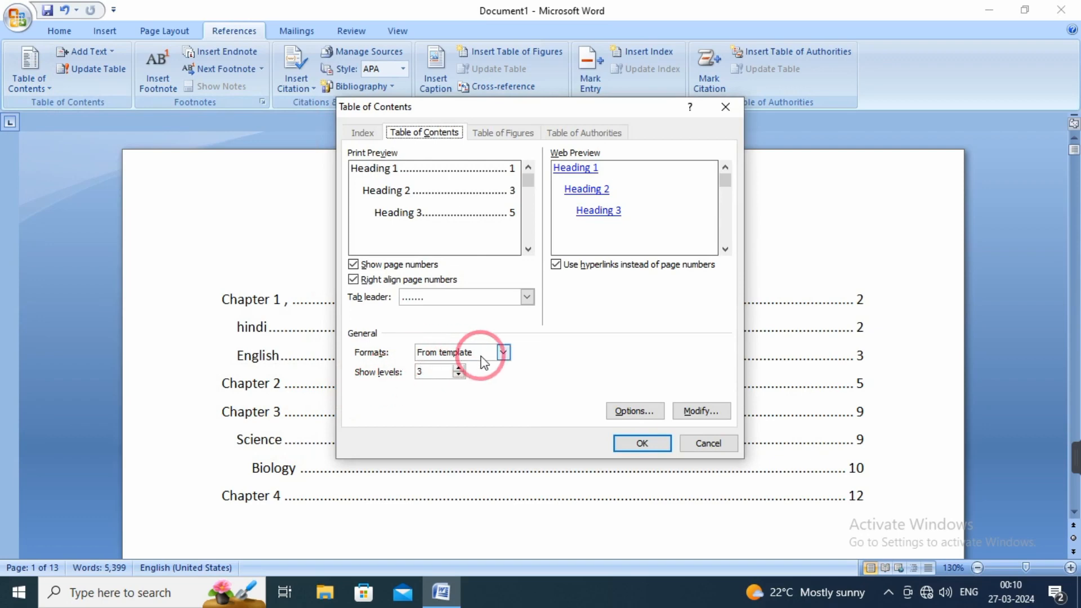
left_click(459, 368)
left_click(458, 368)
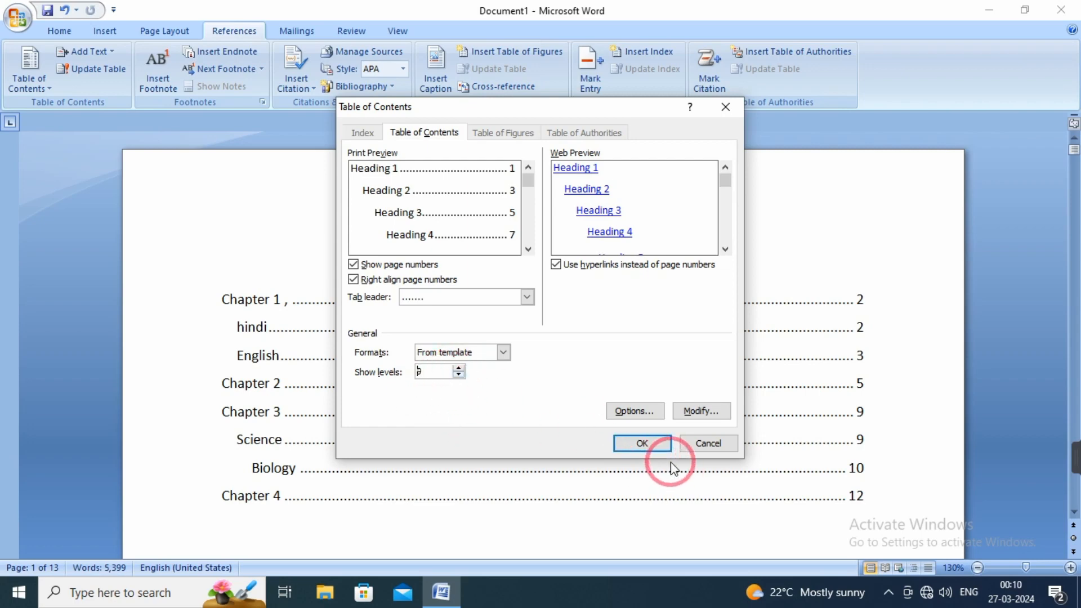
left_click(642, 443)
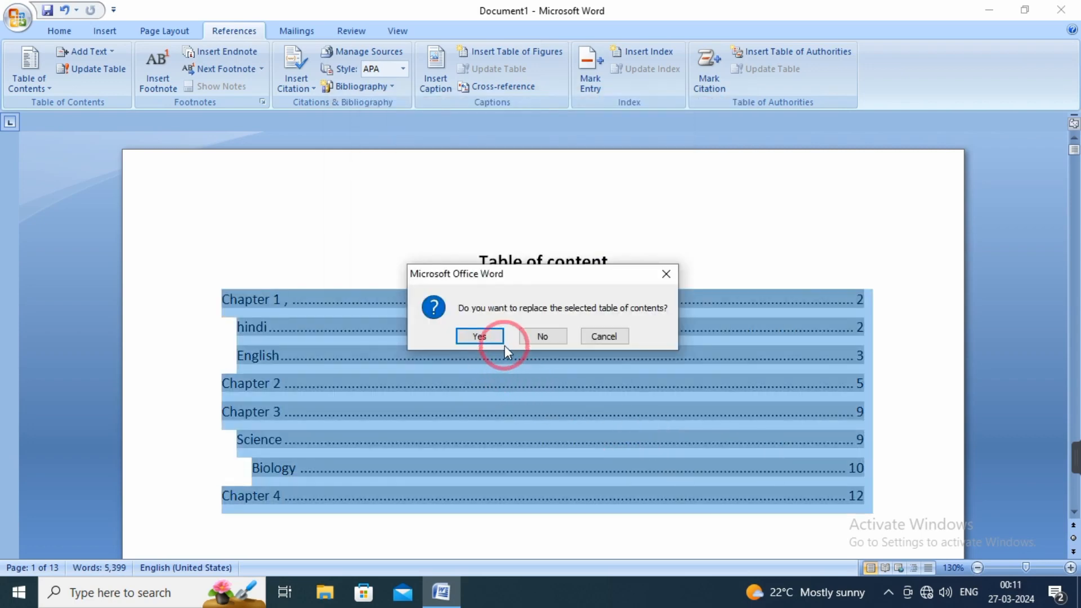
left_click(488, 336)
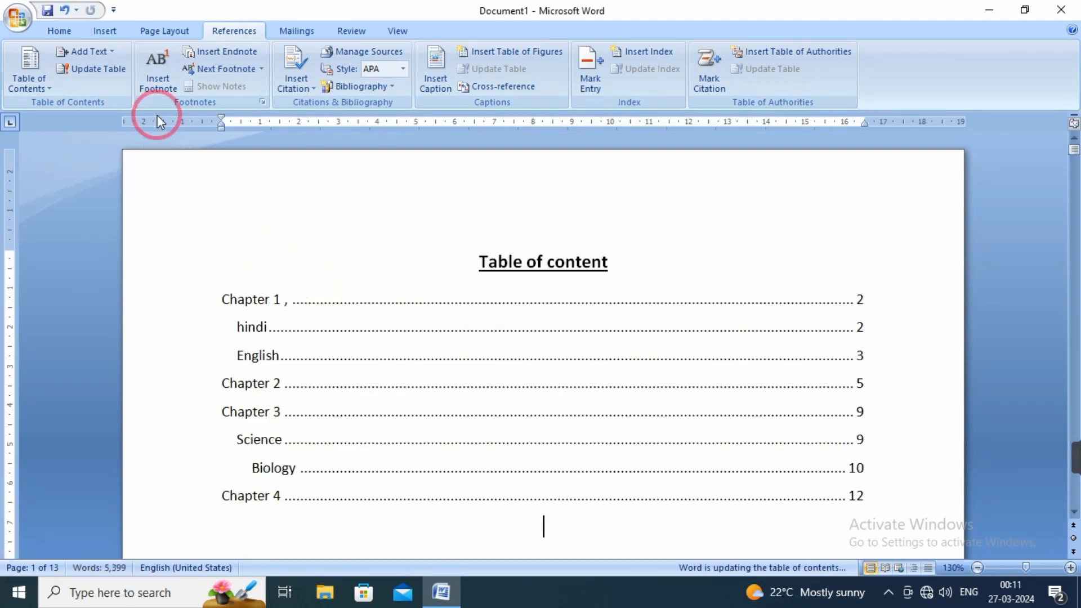
left_click(108, 51)
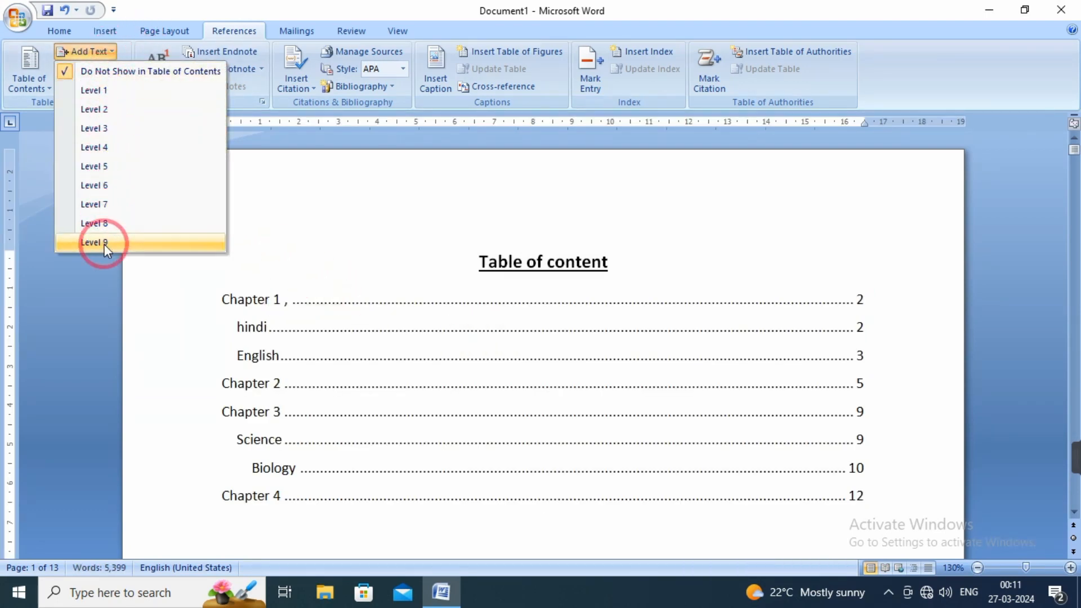
left_click(337, 527)
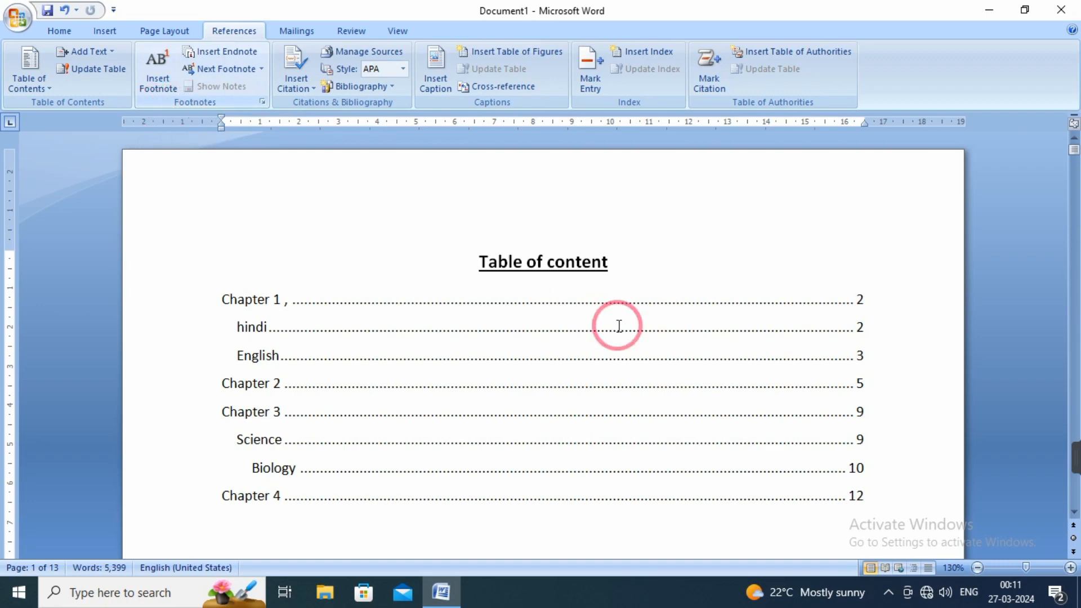
Insert a footnote at the word "directly" just above the hindi heading on page 2, with the text "Sunrise computer".
scroll(616, 324, "down", 10)
scroll(613, 328, "down", 7)
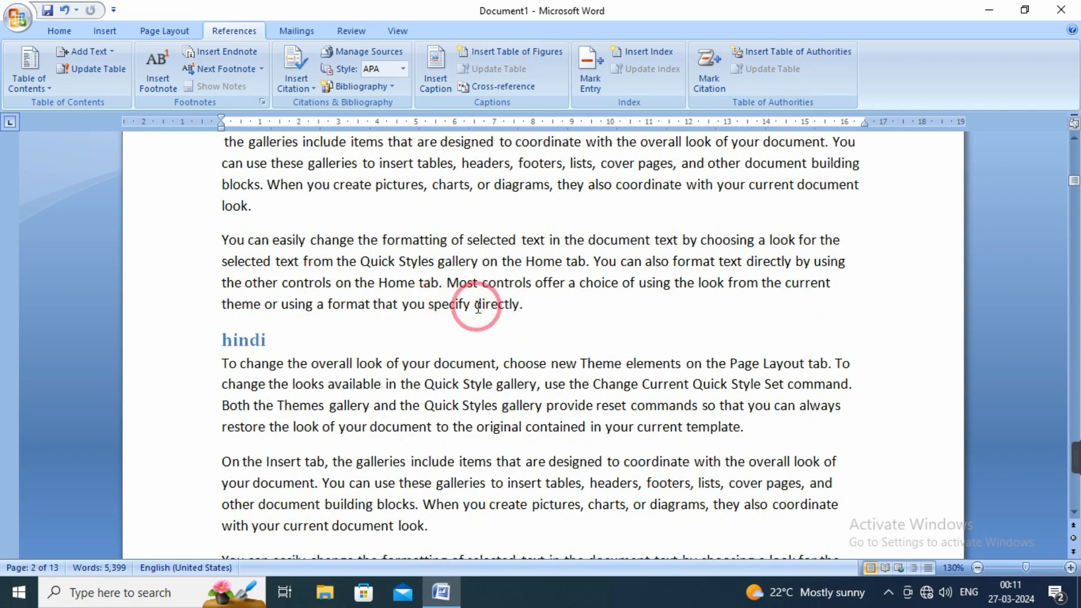
left_click_drag(474, 305, 522, 307)
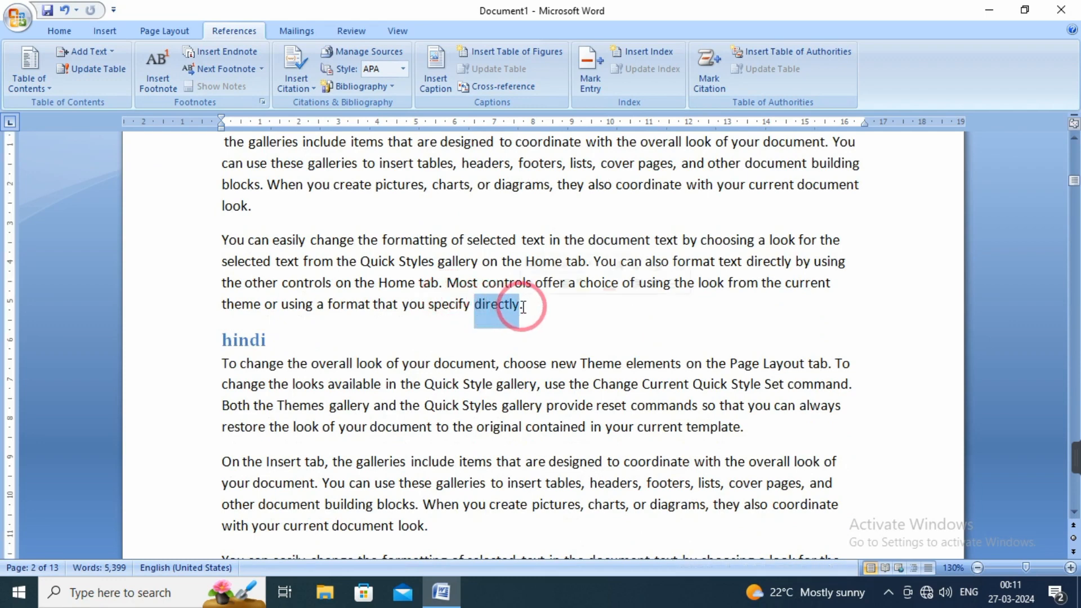
left_click(159, 89)
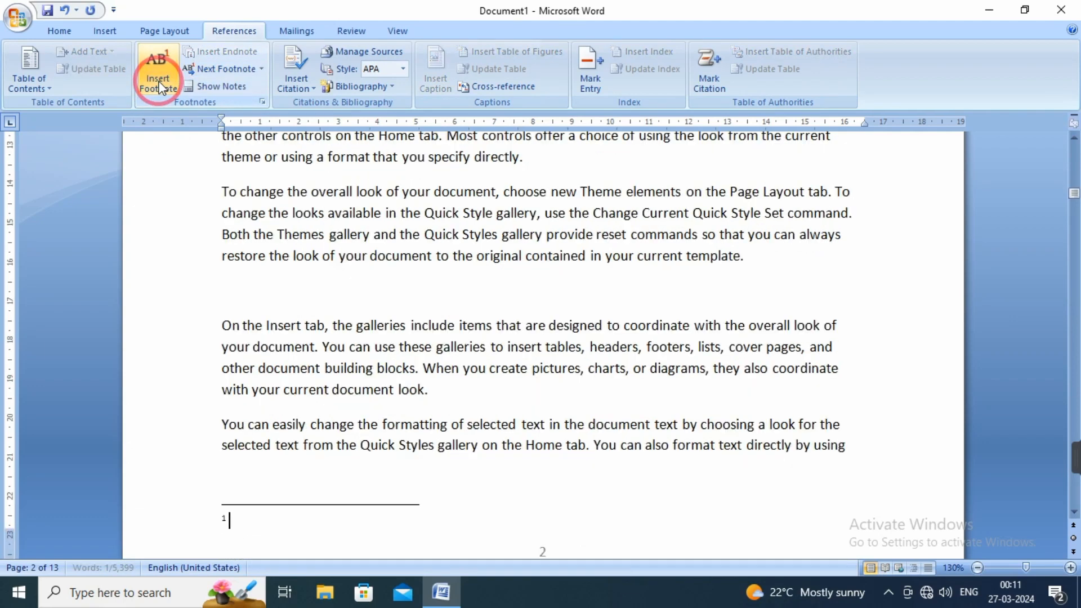
left_click(496, 160)
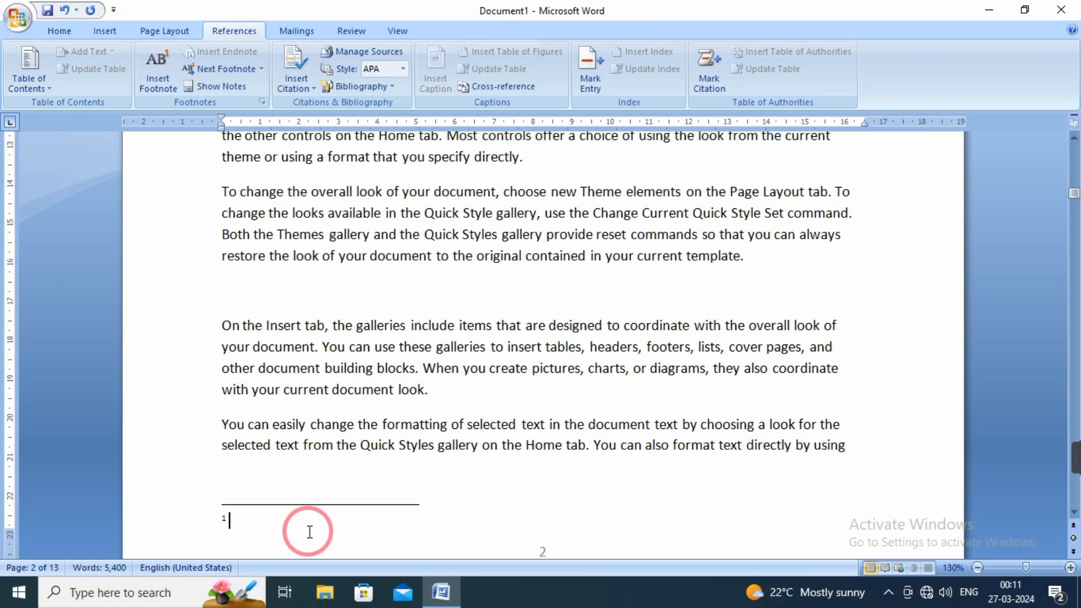
type("sunr")
type("ise comp")
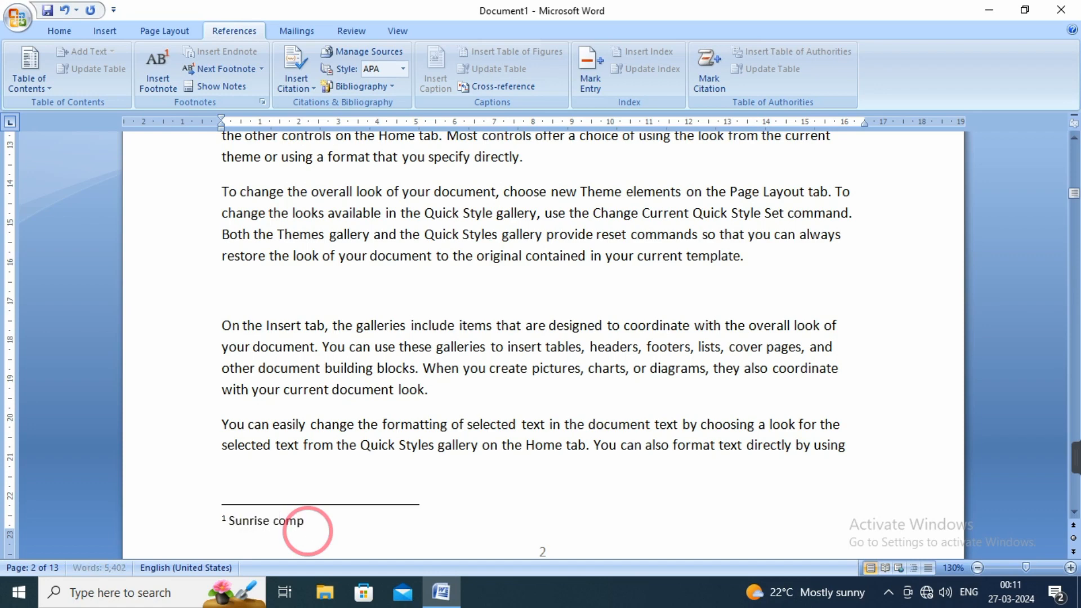
type("uter")
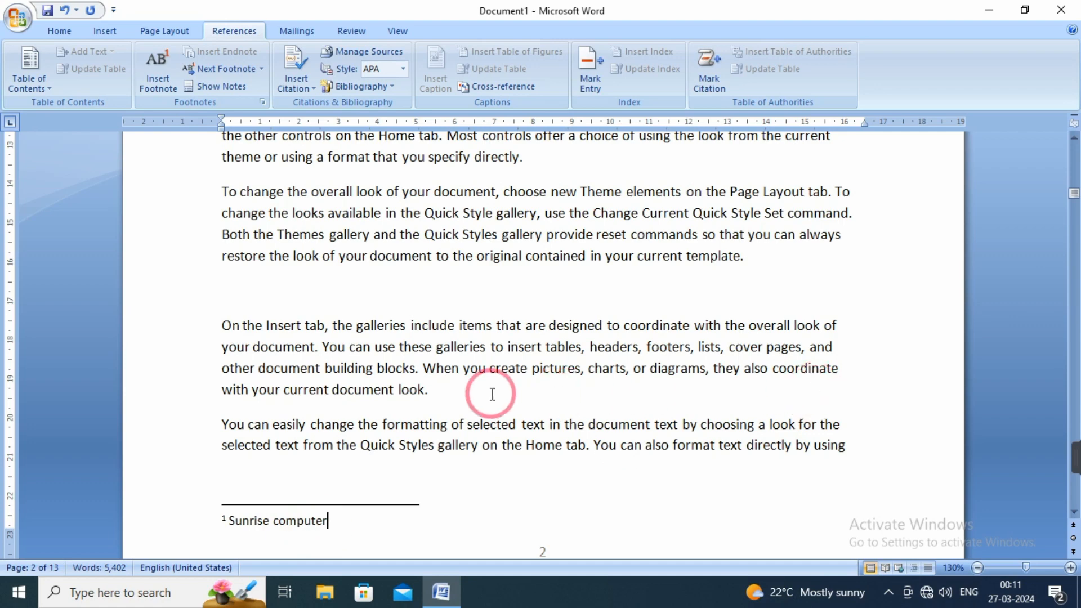
Jump from the footnote number at the foot of page 2 to its reference mark in the text above the hindi heading.
left_click(465, 397)
scroll(475, 408, "up", 3)
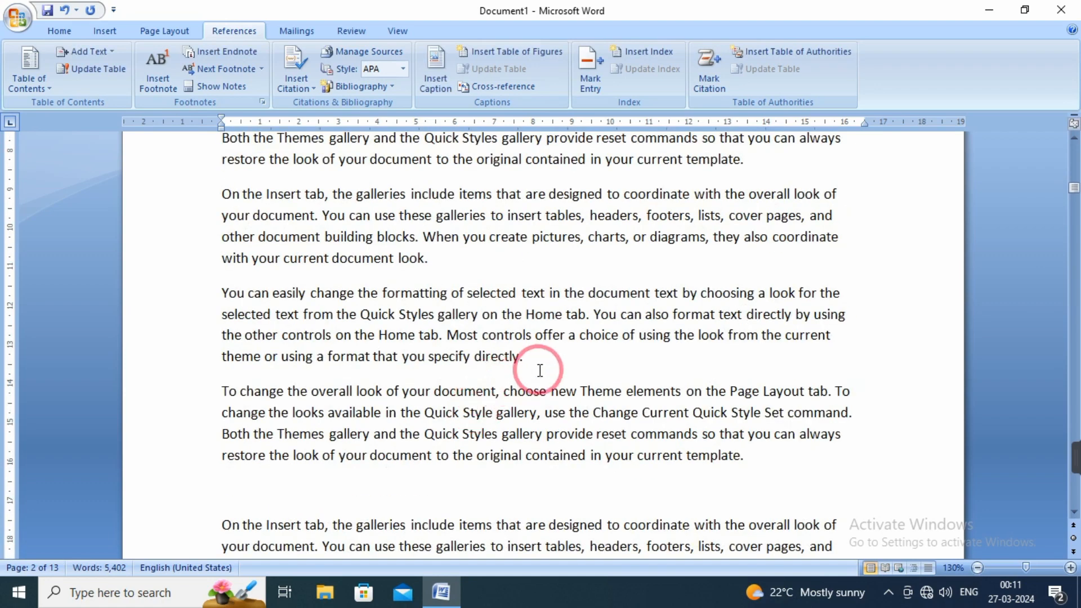
scroll(540, 370, "up", 1)
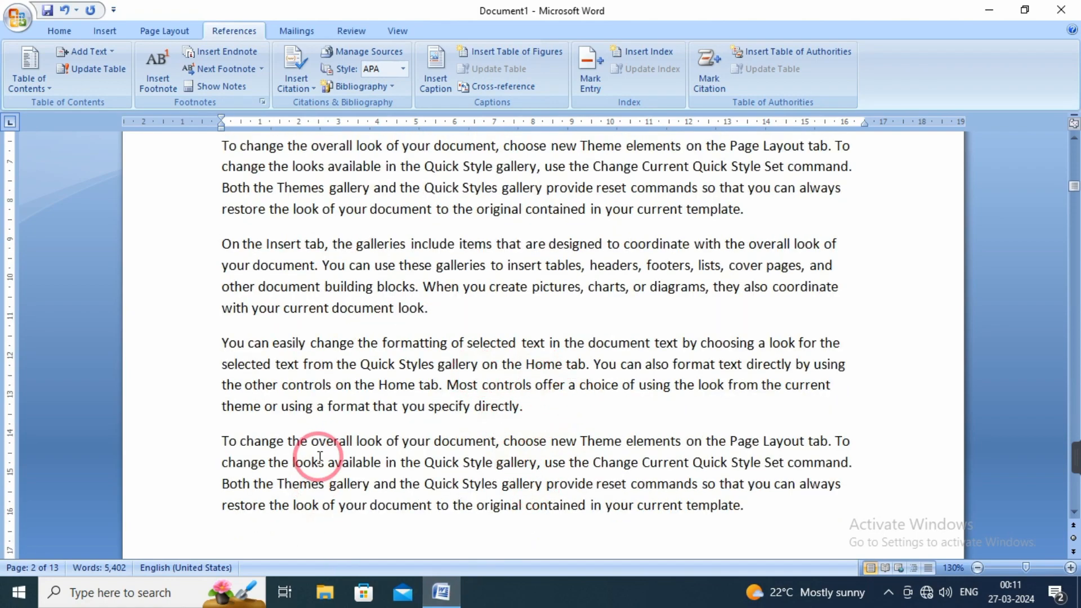
scroll(304, 459, "down", 4)
scroll(362, 529, "down", 3)
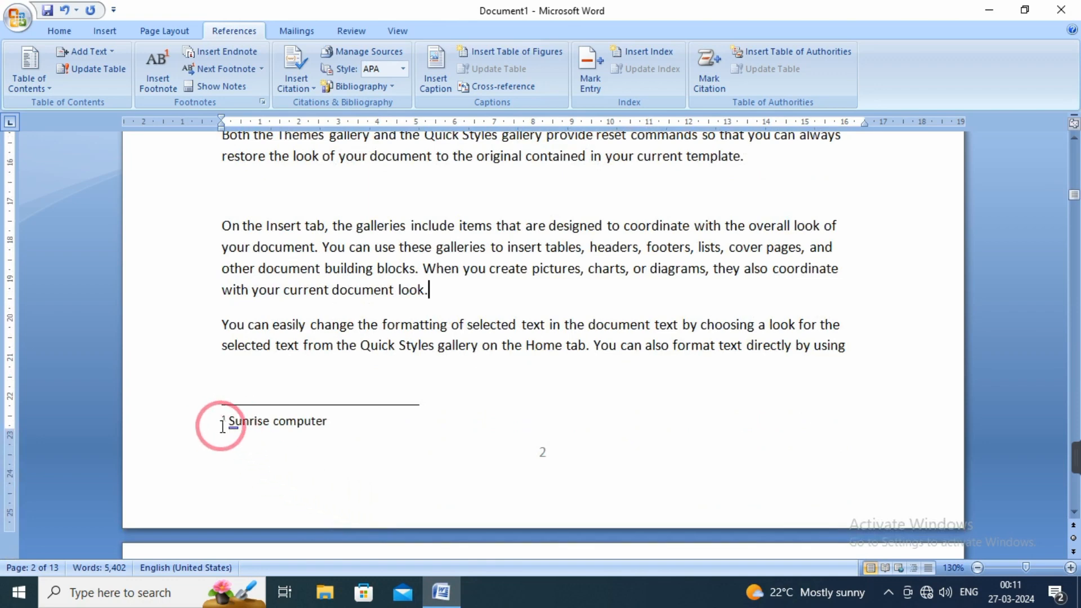
left_click(225, 421)
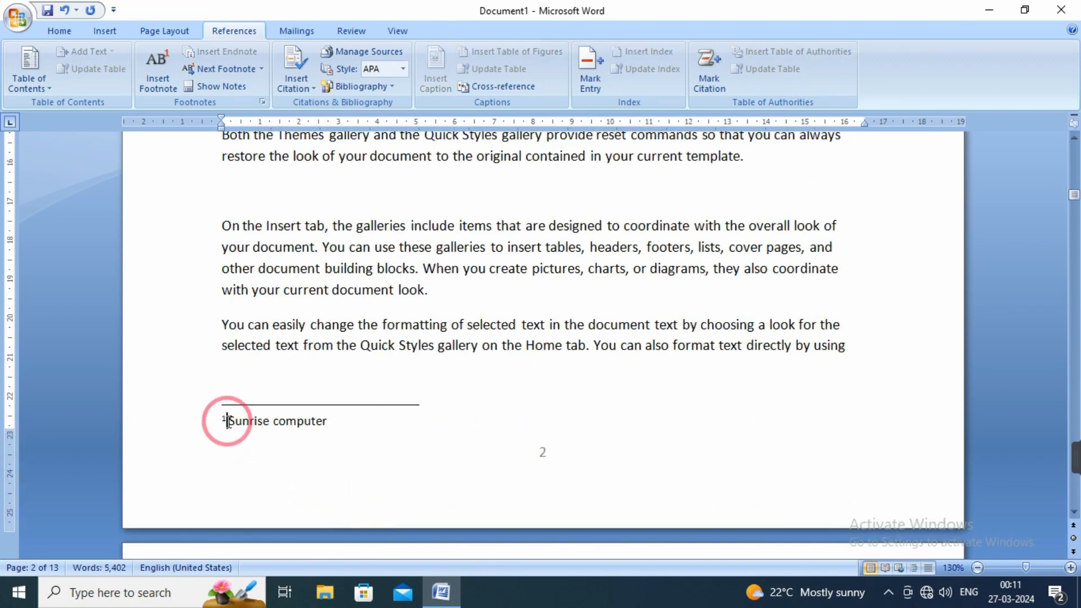
double_click(224, 420)
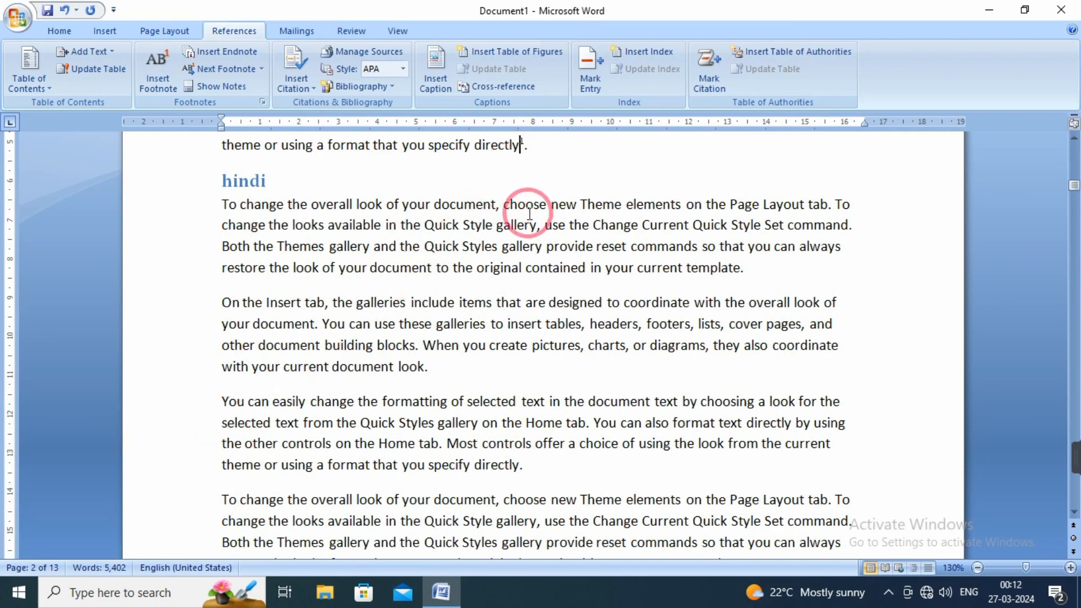
scroll(525, 214, "up", 1)
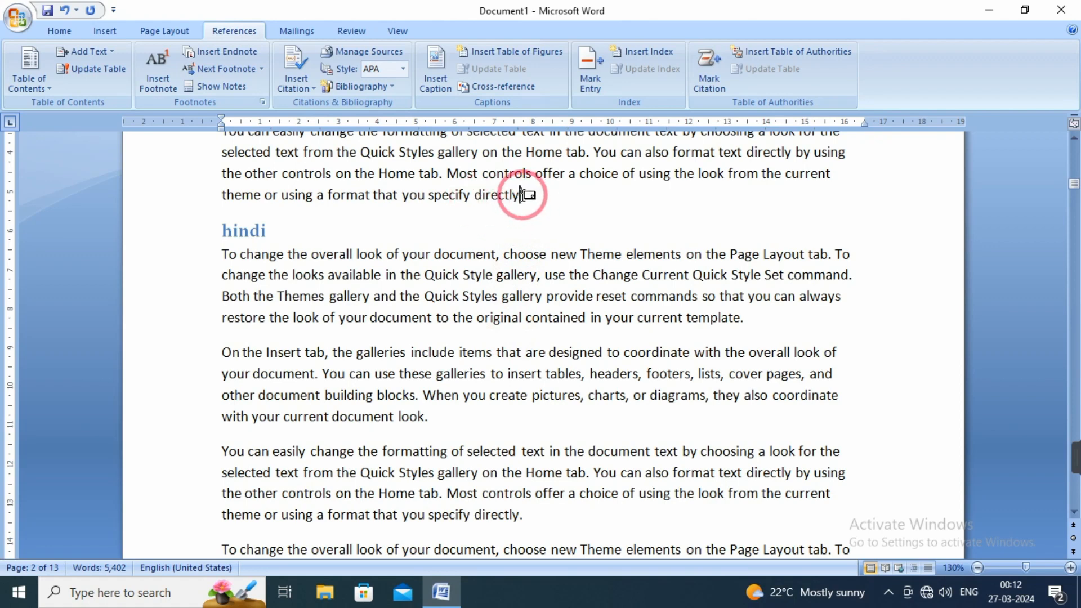
Insert an endnote after "document look." in the second paragraph under the hindi heading, with the text "The end".
mouse_move(521, 195)
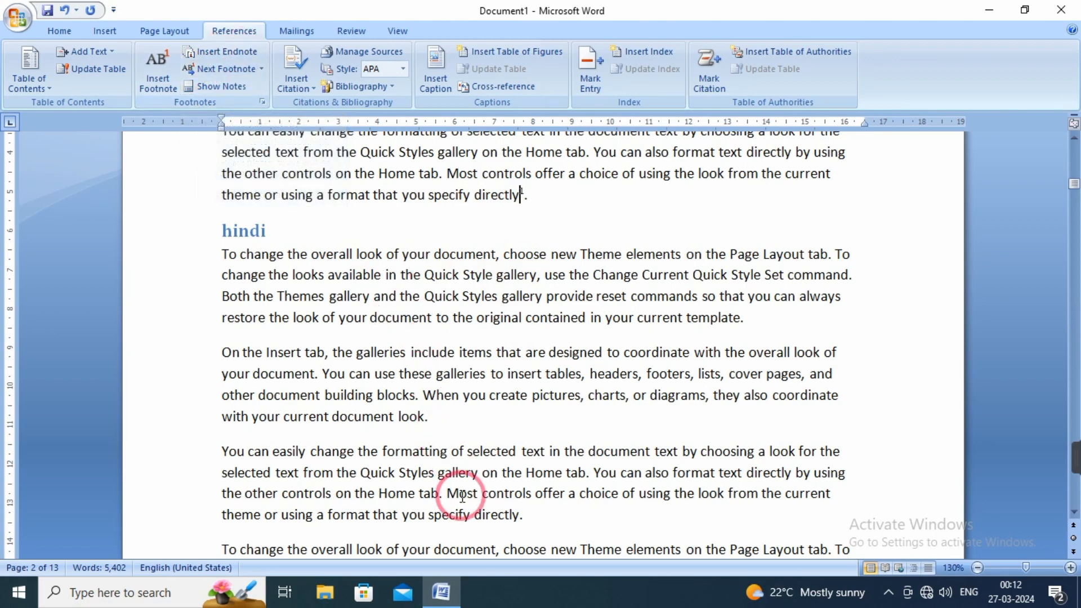
left_click_drag(432, 420, 360, 422)
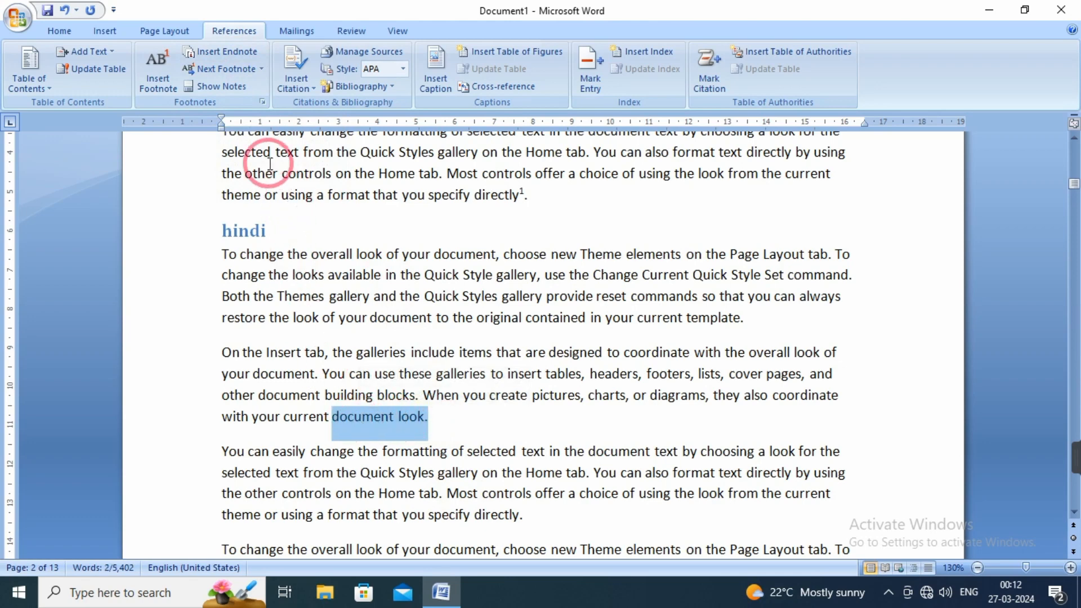
left_click(225, 54)
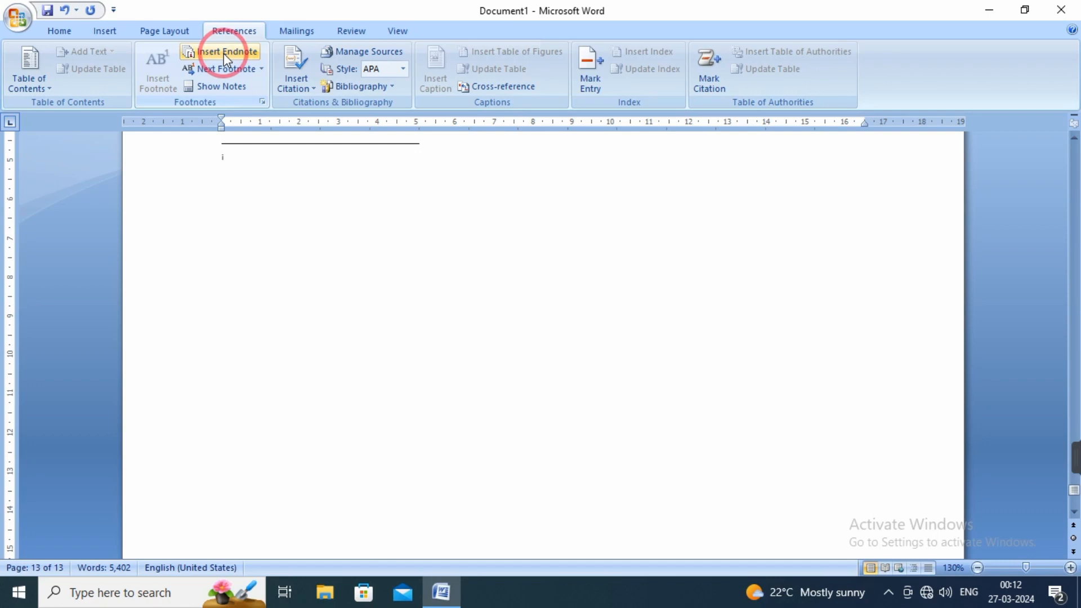
type("the end")
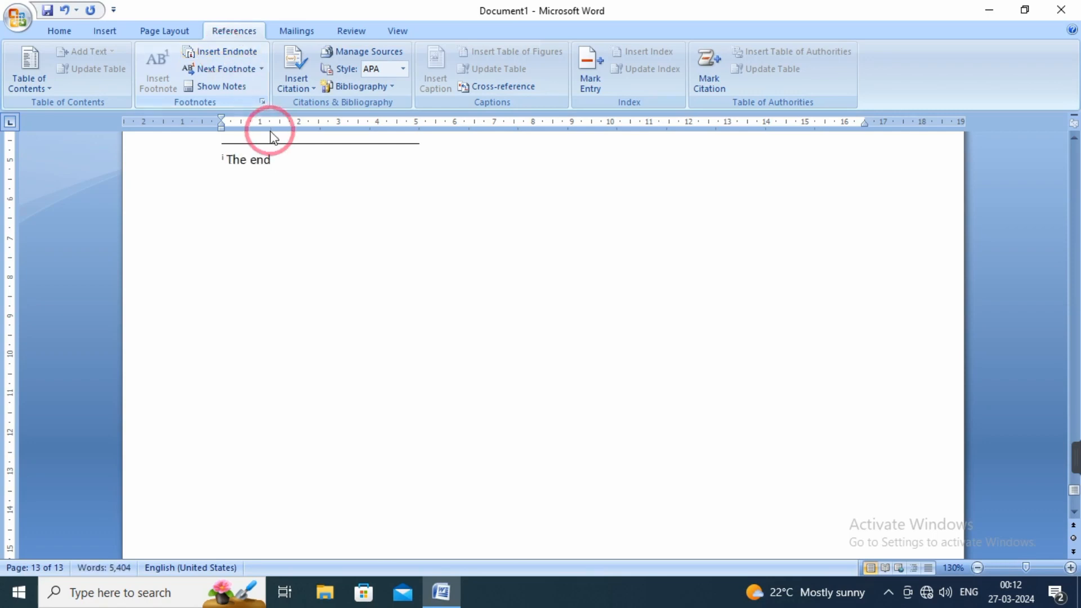
scroll(528, 201, "up", 3)
scroll(528, 201, "up", 1)
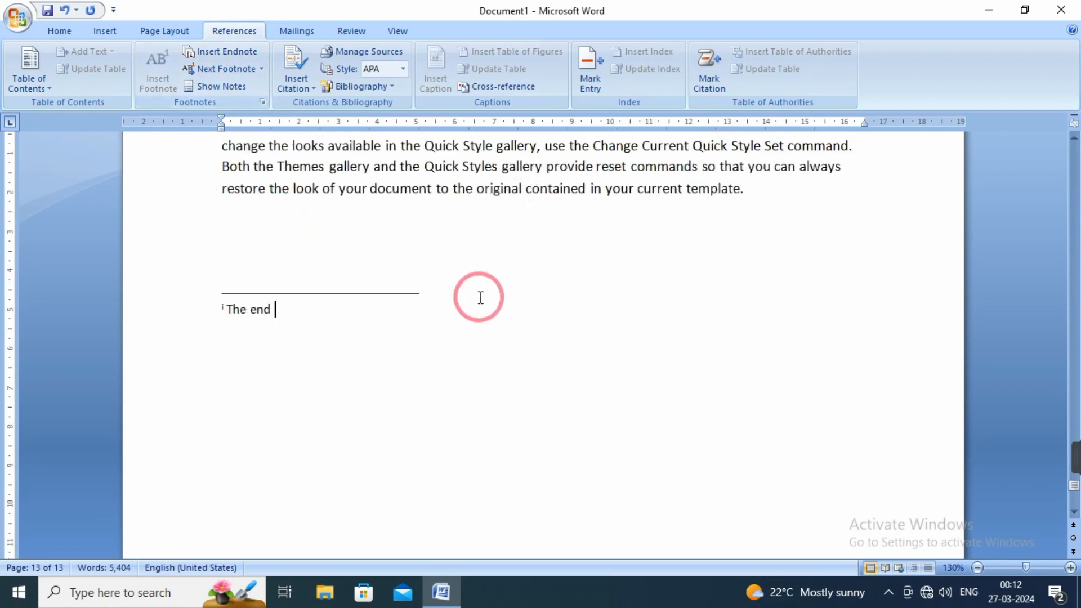
left_click(520, 279)
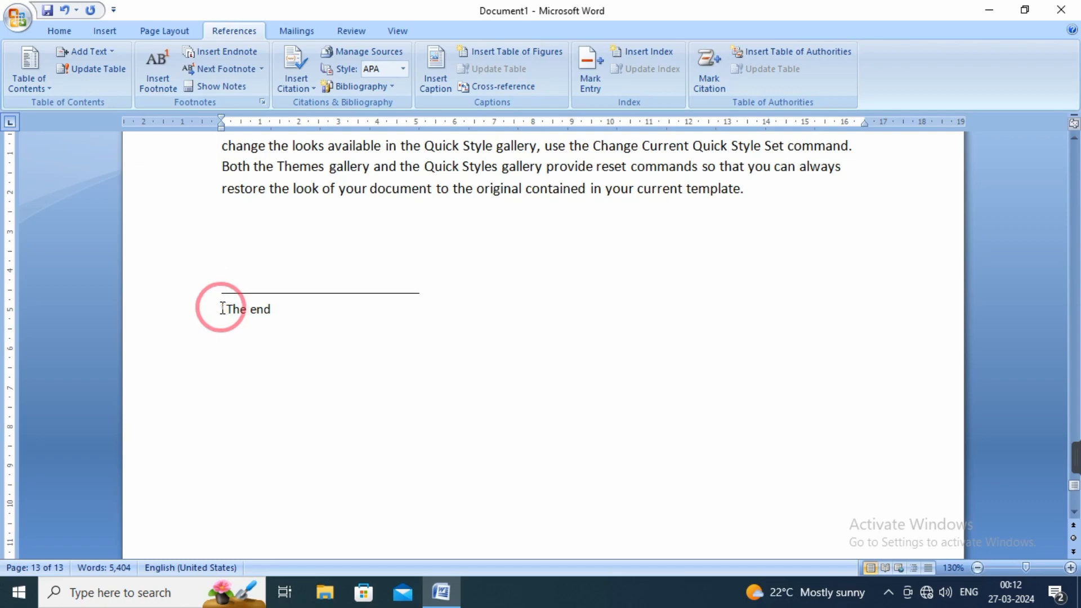
Jump from the endnote number on the last page to its reference mark in the text under the hindi heading.
double_click(223, 308)
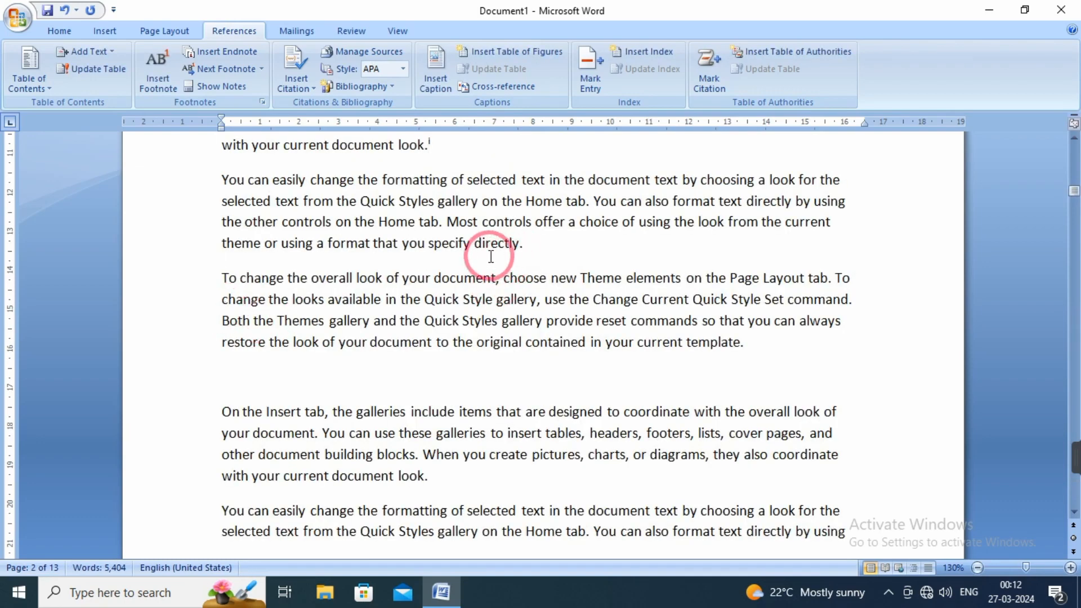
scroll(489, 255, "up", 1)
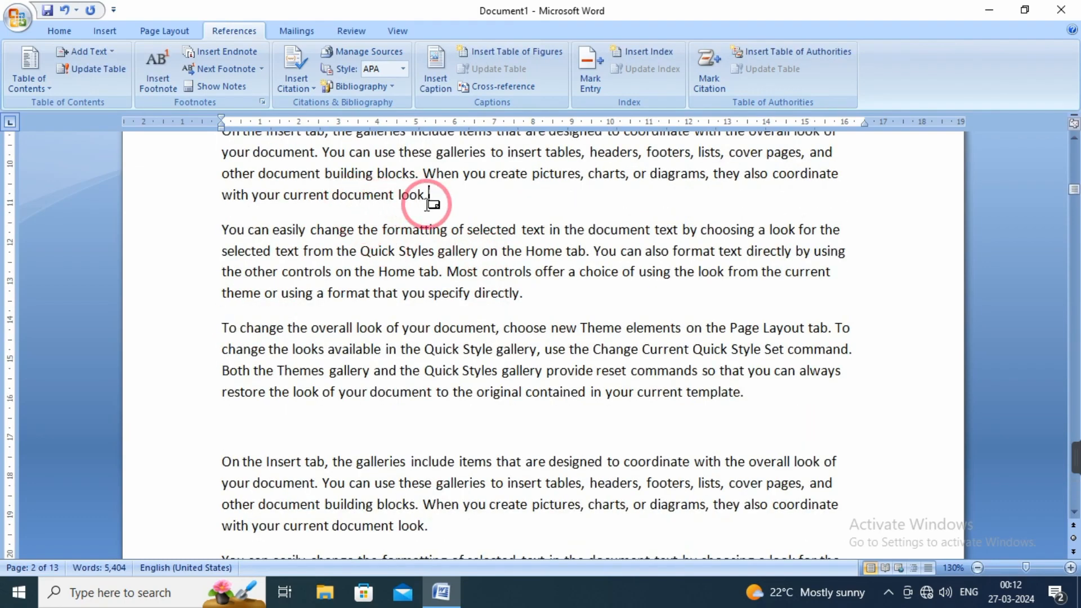
mouse_move(428, 203)
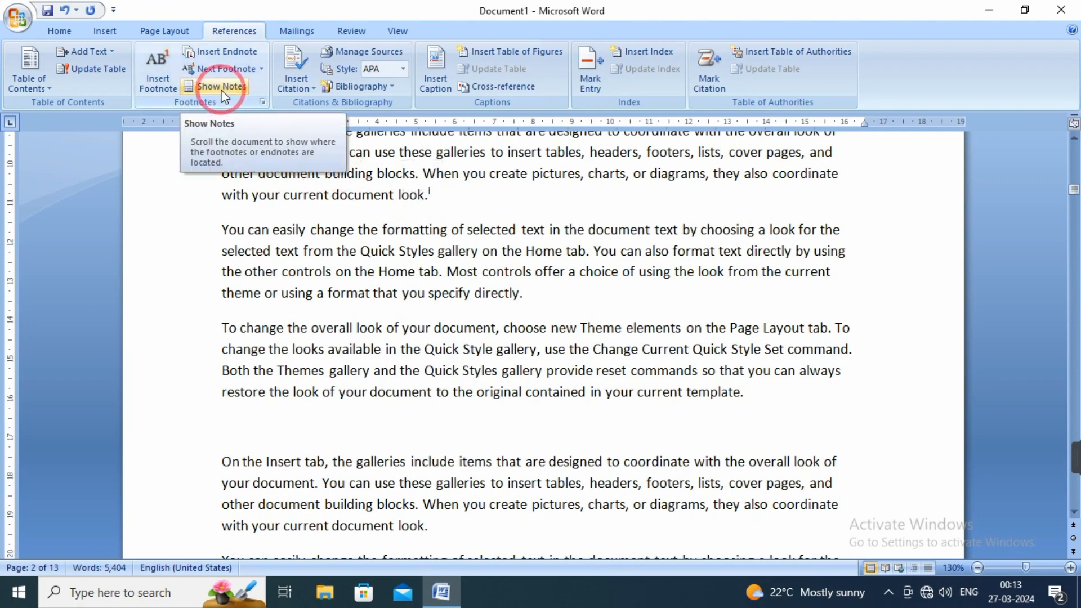
Show the document's notes to view the page 2 footnote and return to the text under the hindi heading.
left_click(222, 91)
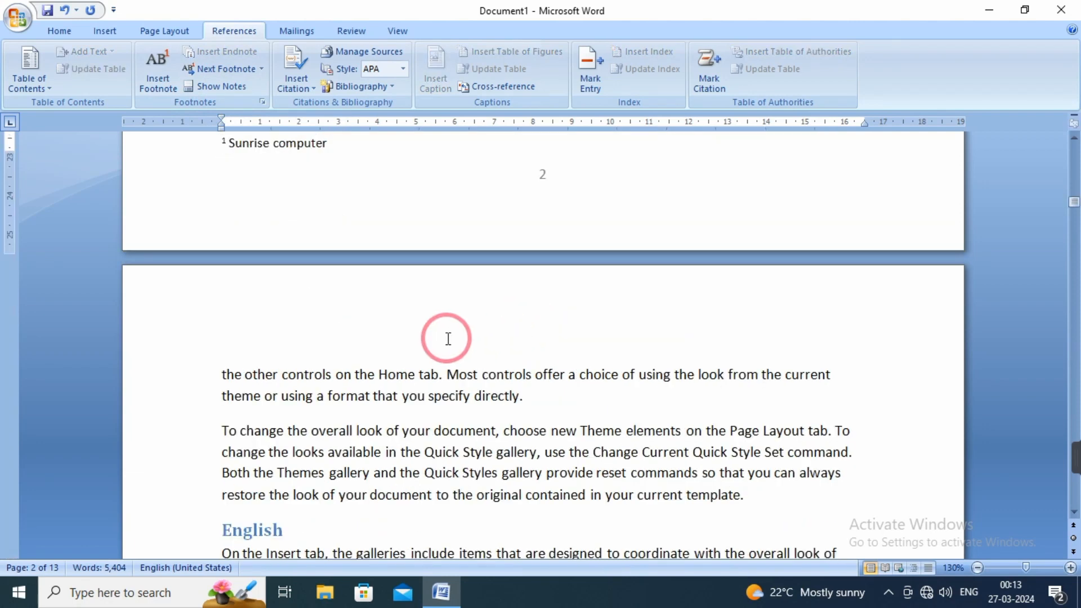
scroll(444, 336, "up", 3)
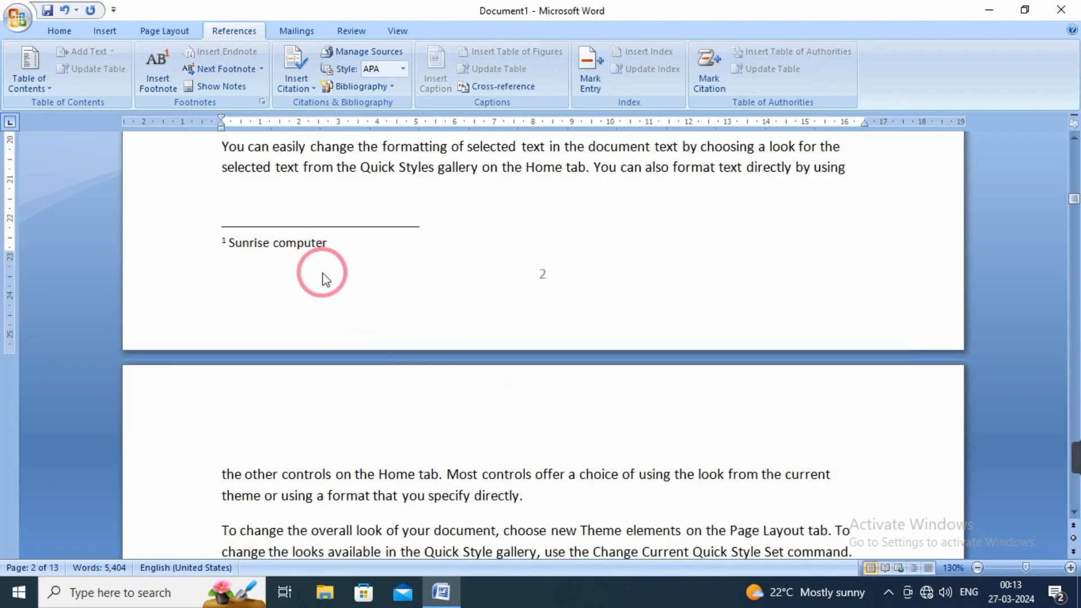
scroll(210, 212, "up", 3)
scroll(417, 260, "up", 4)
scroll(417, 260, "up", 7)
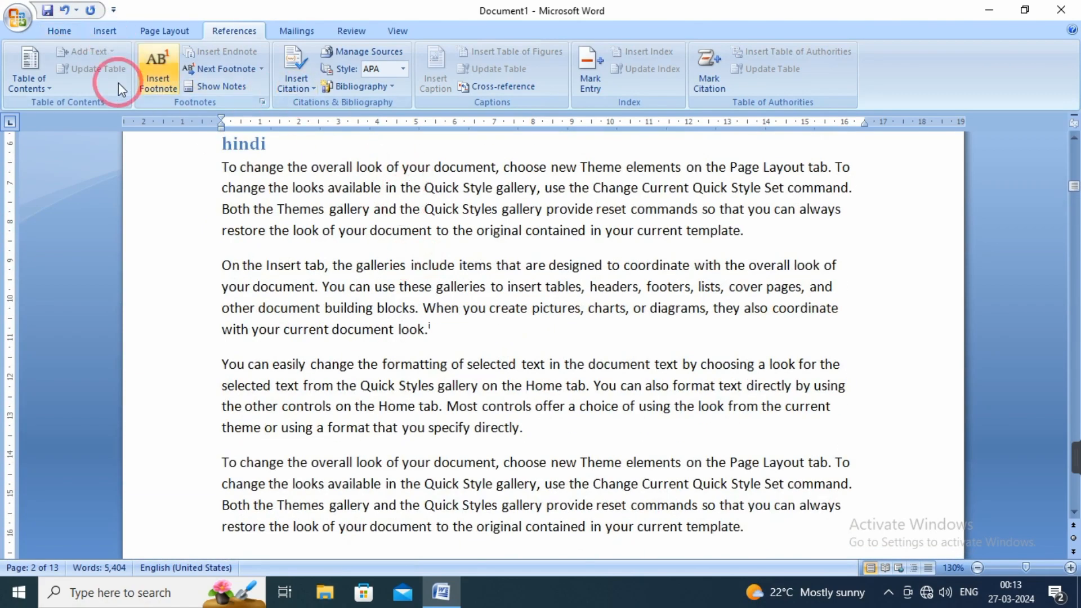
mouse_move(1076, 457)
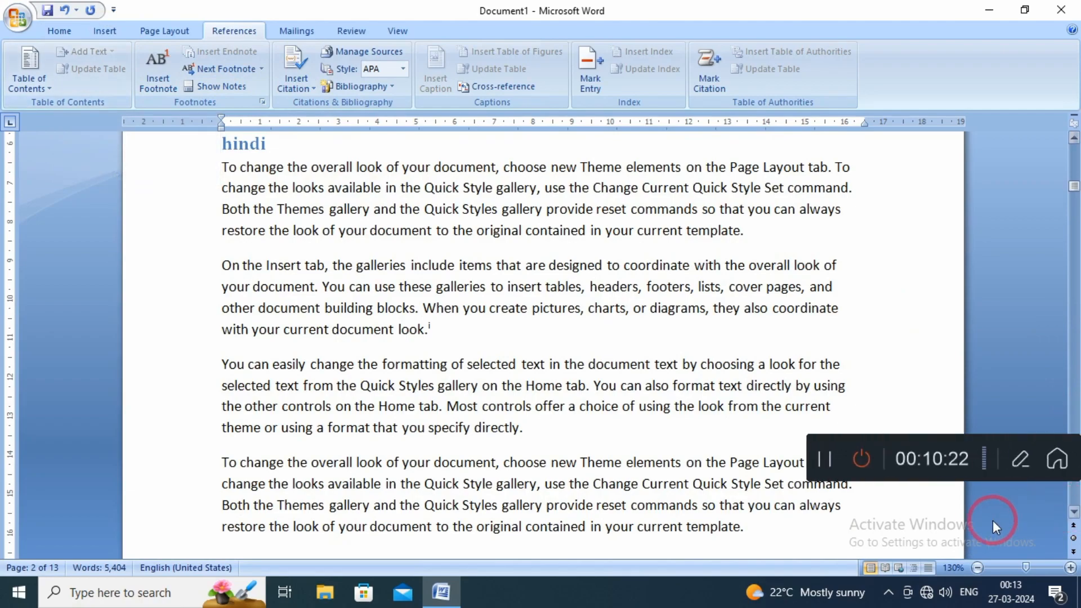